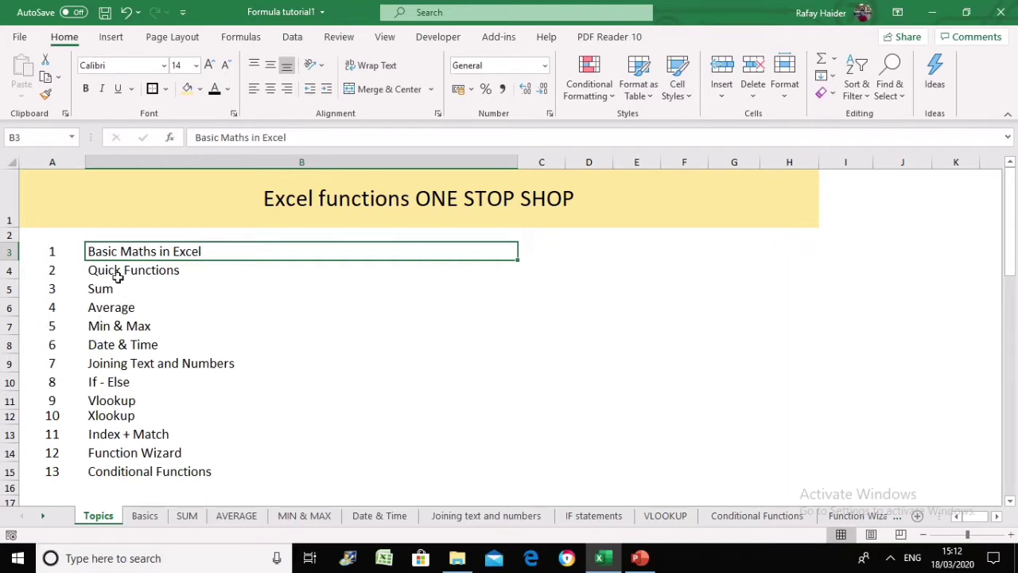
- Point out the Quick Functions, Sum and Min & Max topics, then go to the Basics sheet
left_click(179, 275)
left_click(117, 292)
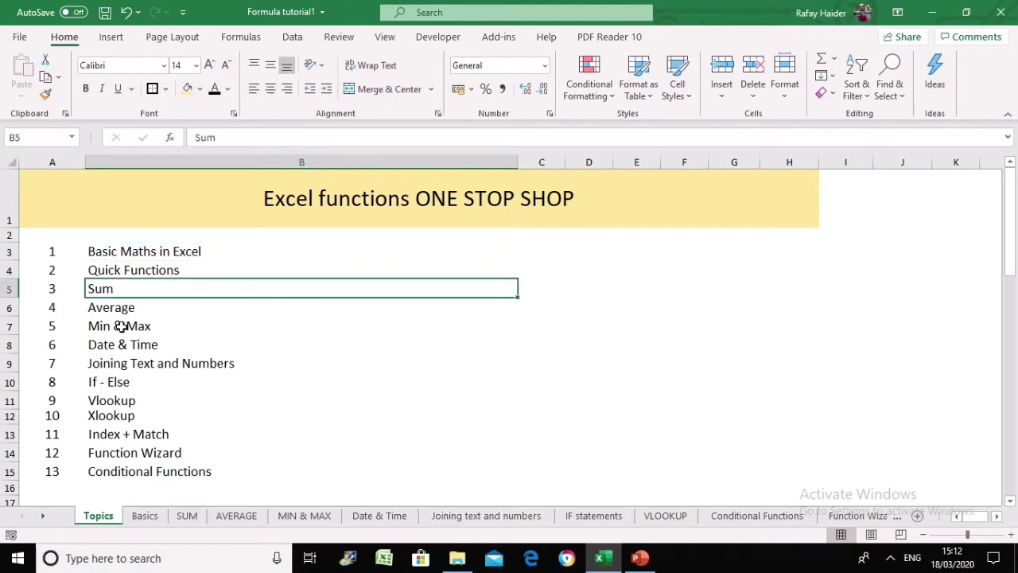
left_click(118, 326)
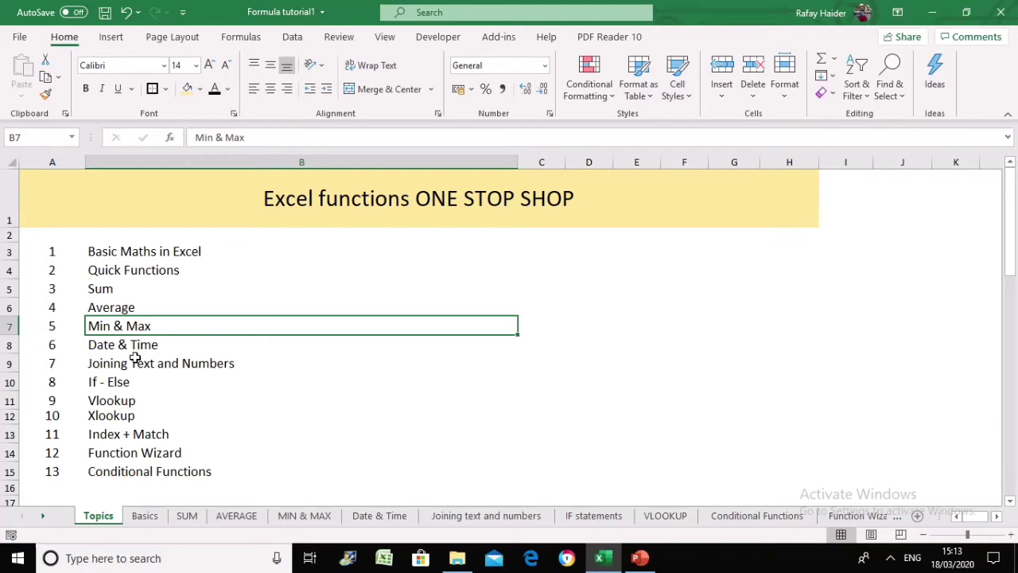
left_click(137, 517)
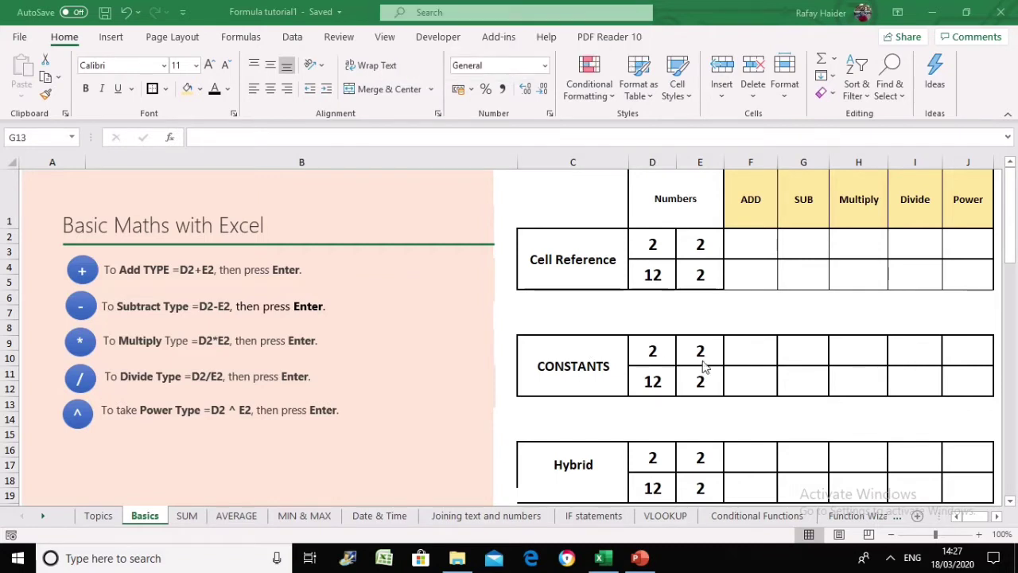
- Enter =2+2 in the ADD cell F9 and =2-2 in the SUB cell G9
left_click(745, 354)
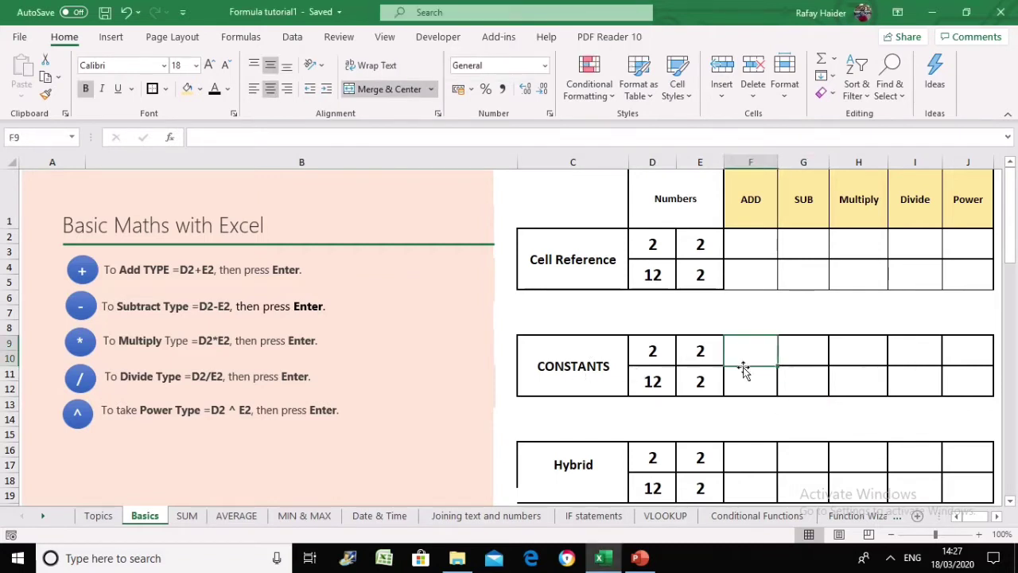
type("=")
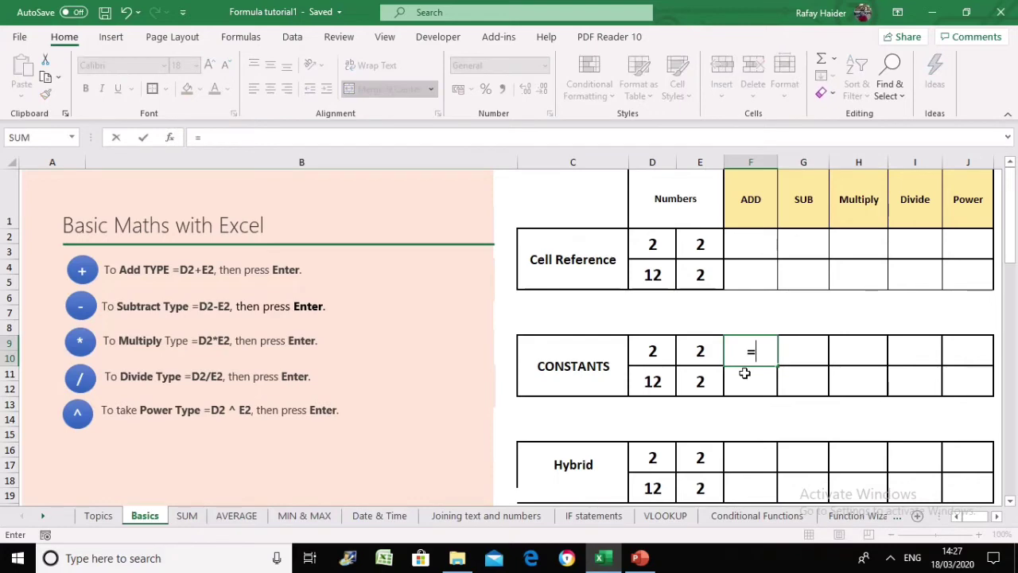
type("2+2")
key("Return")
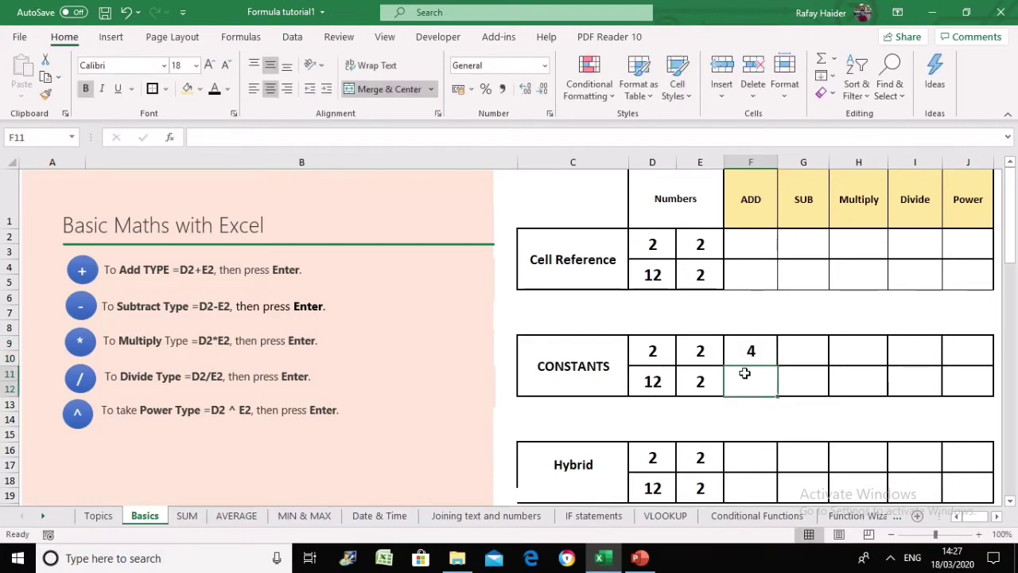
key("Up")
key("Right")
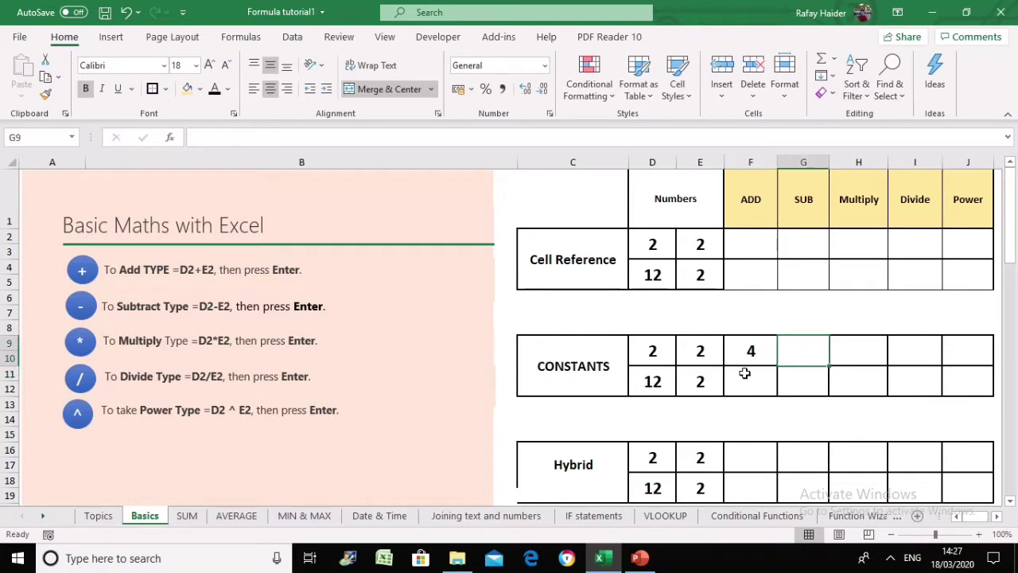
type("=")
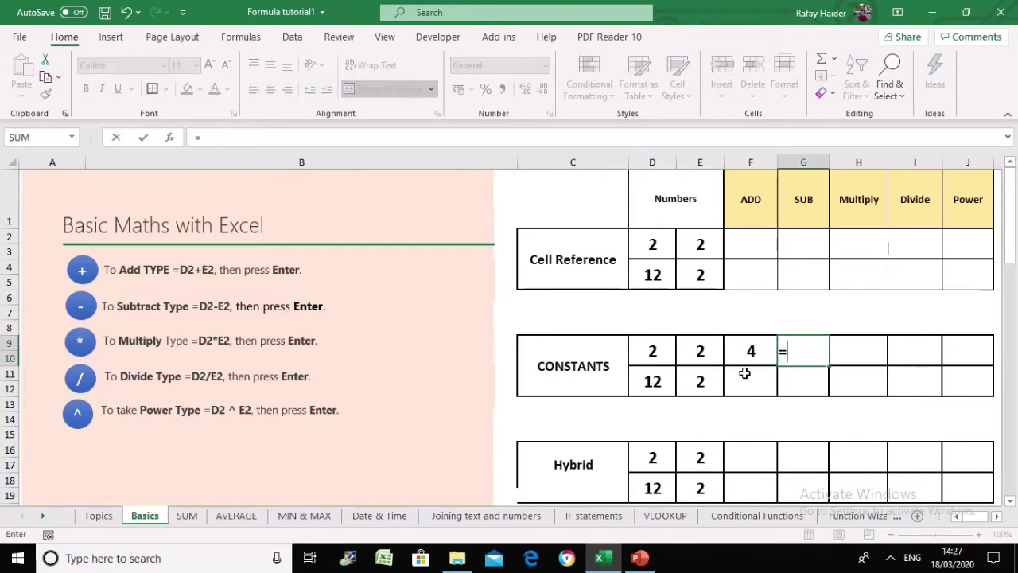
type("2-2")
key("Return")
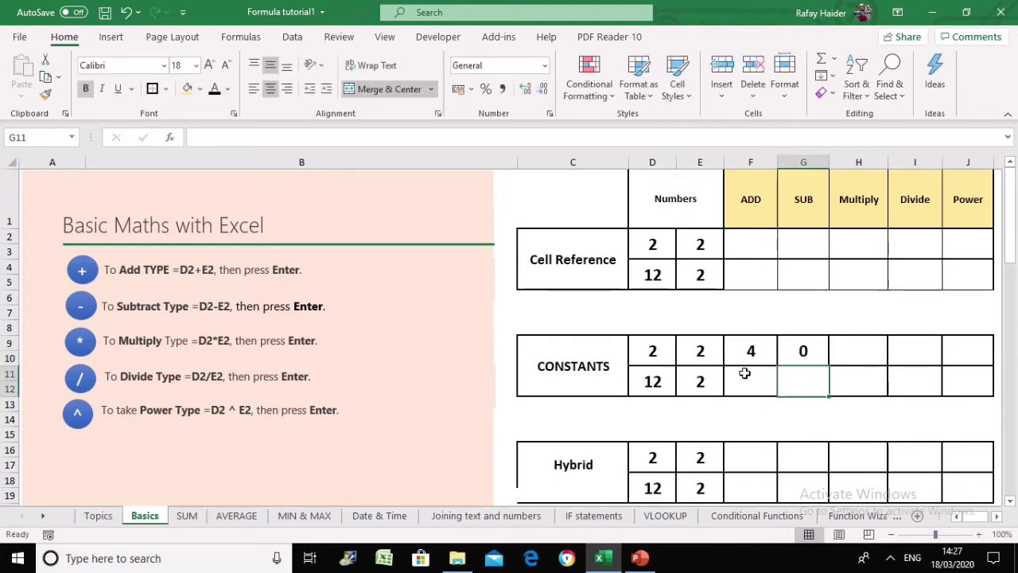
- Enter =2*2 in the Multiply cell H9 and =2/2 in the Divide cell I9
key("Up")
key("Right")
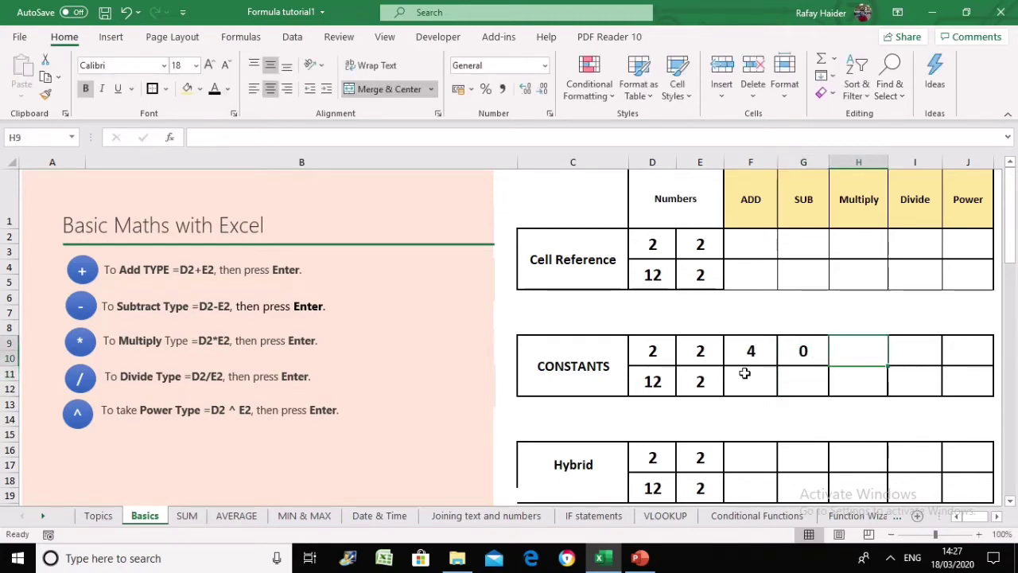
type("=")
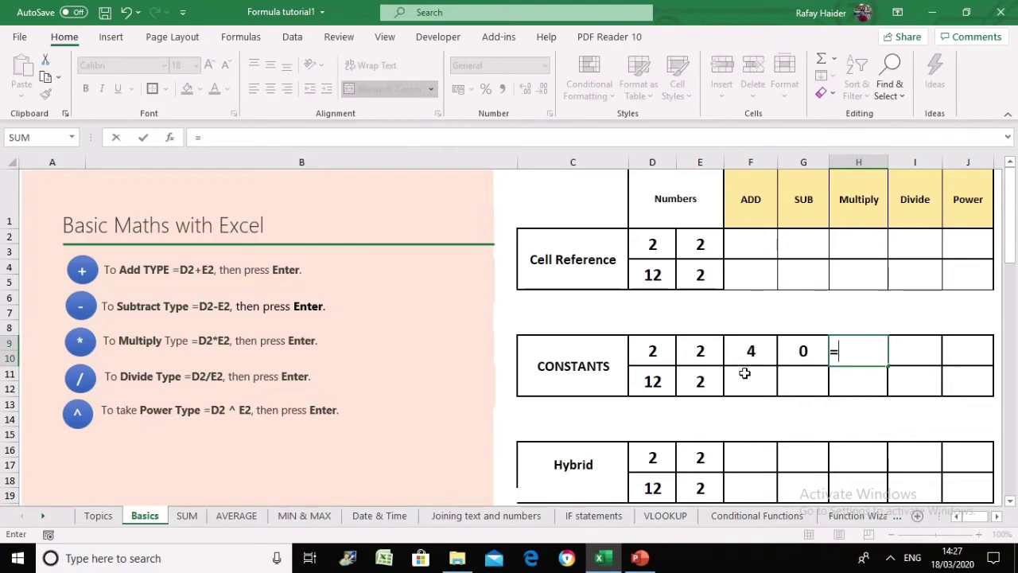
type("2*2")
key("Return")
key("Up")
key("Right")
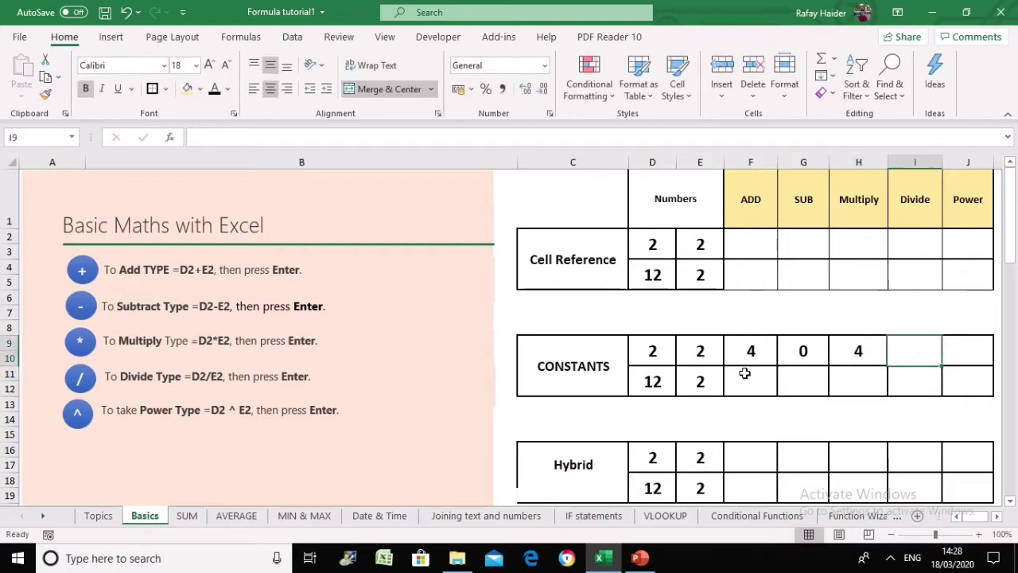
type("=2/2")
key("Return")
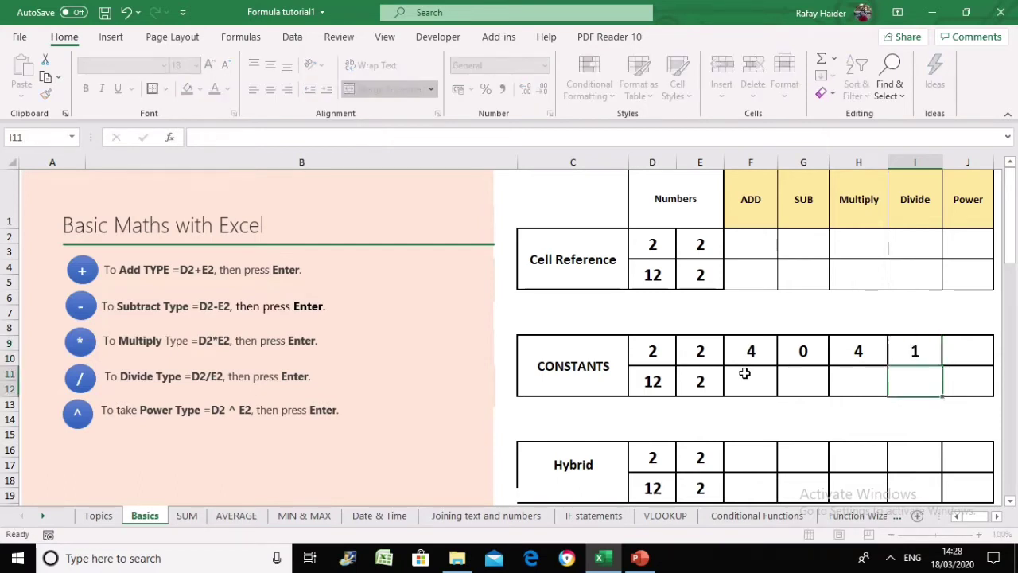
- Enter =2^2 in the Power cell J9, giving 4
key("Up")
key("Right")
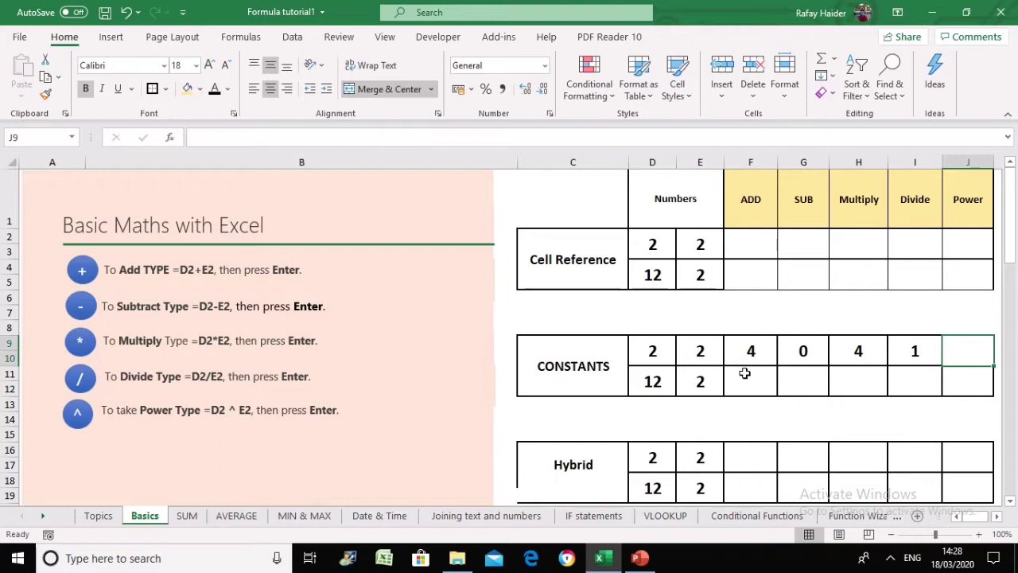
type("=2^")
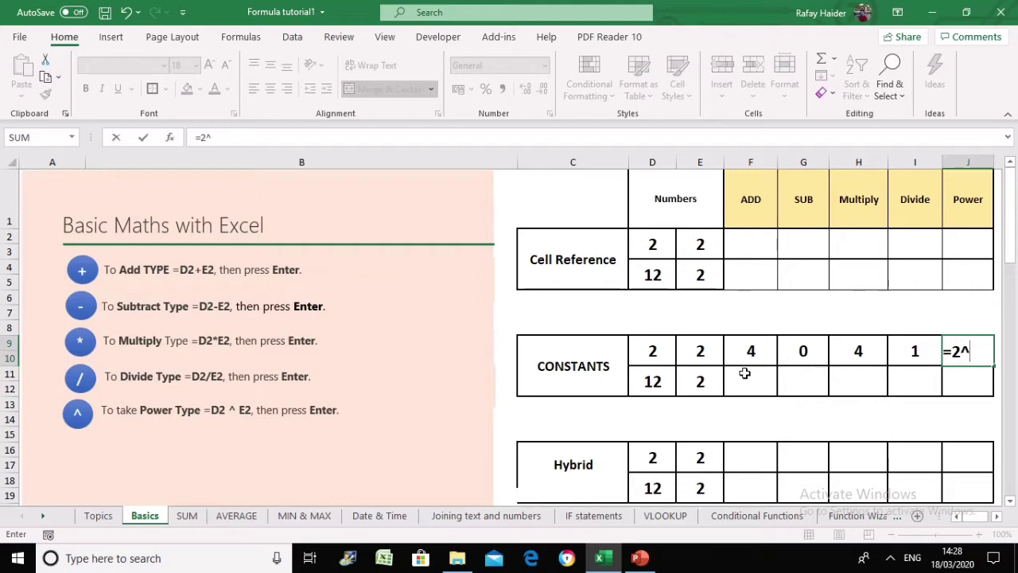
type("2")
key("Return")
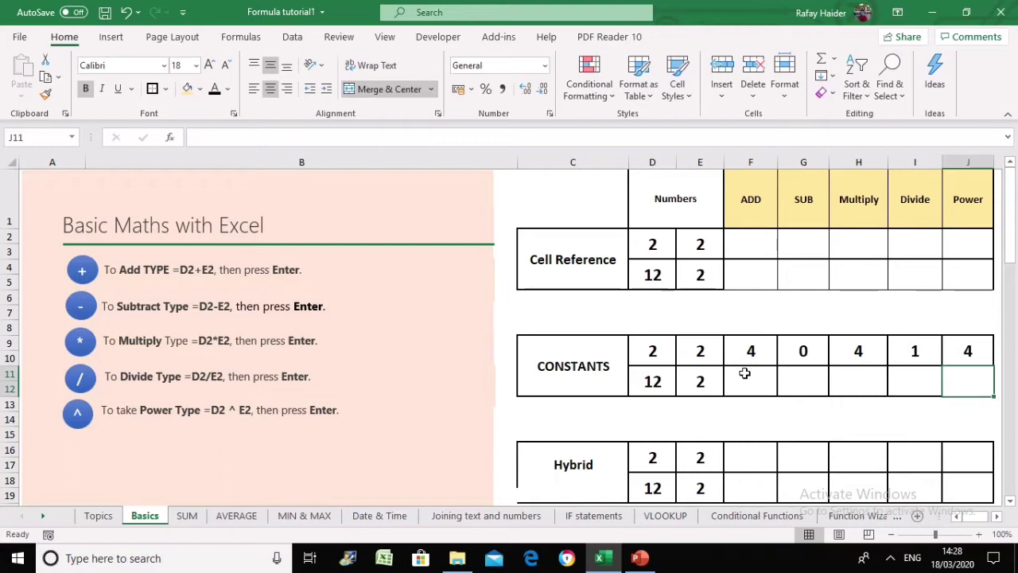
key("Up")
key("Left")
key("Left")
key("Left")
key("Left")
key("Left")
key("Left")
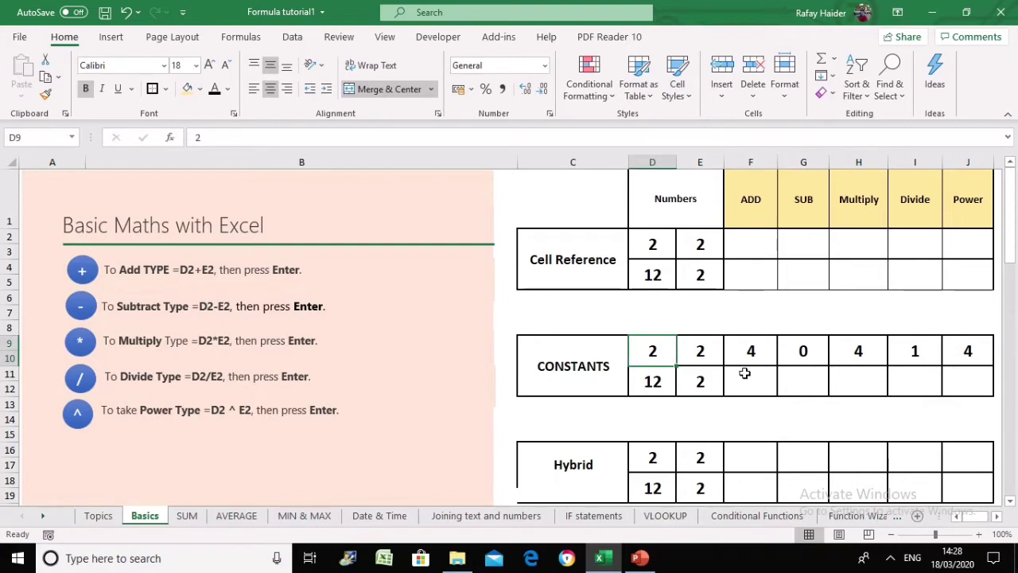
key("Right")
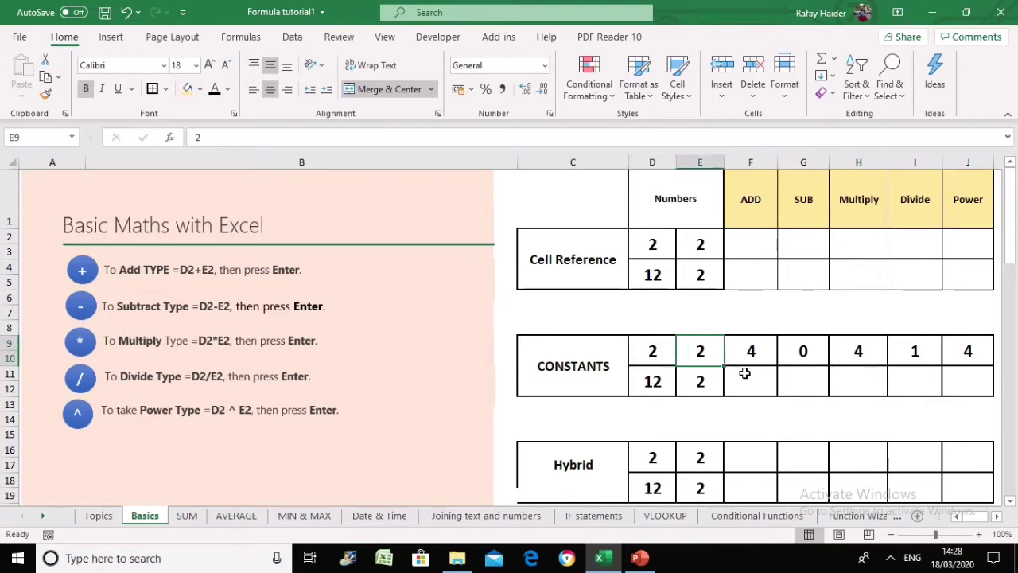
key("Right")
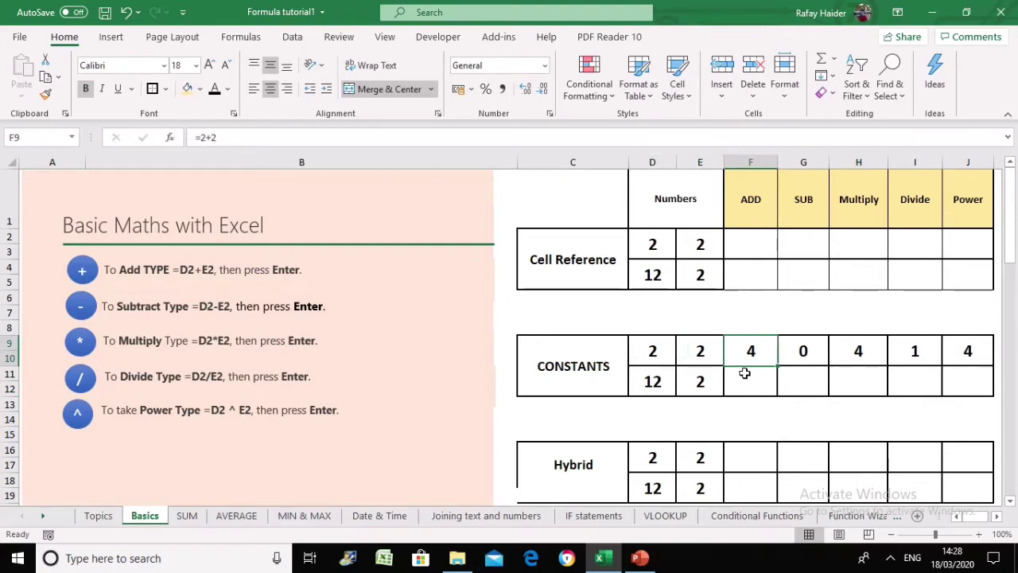
left_click(355, 141)
type("+2+5+5")
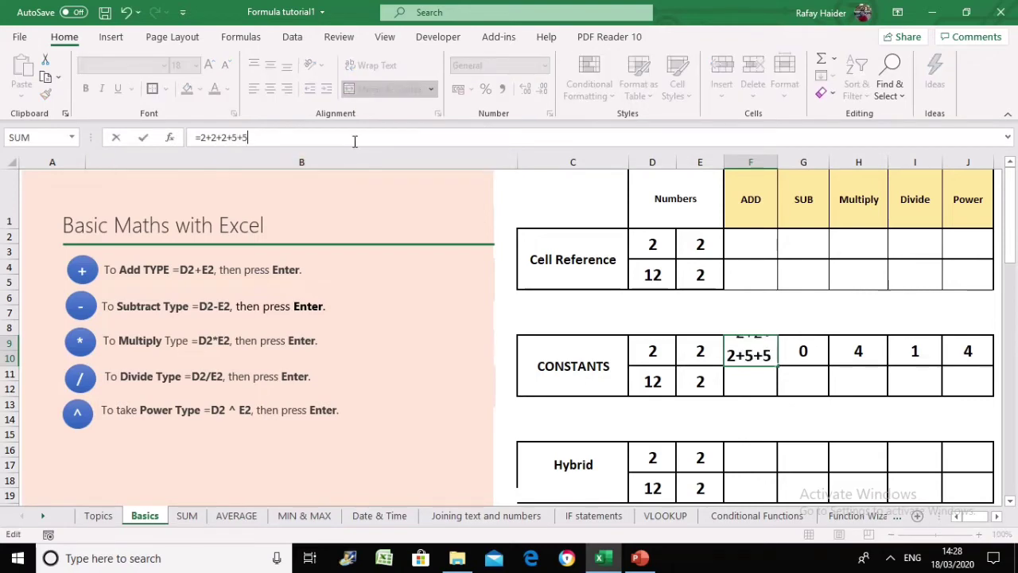
type("*2")
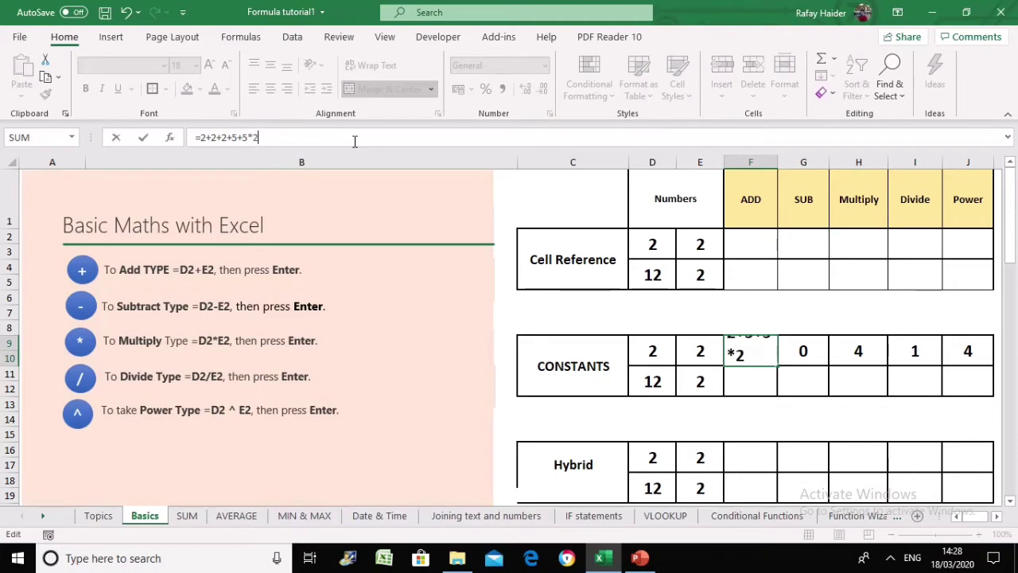
key("Return")
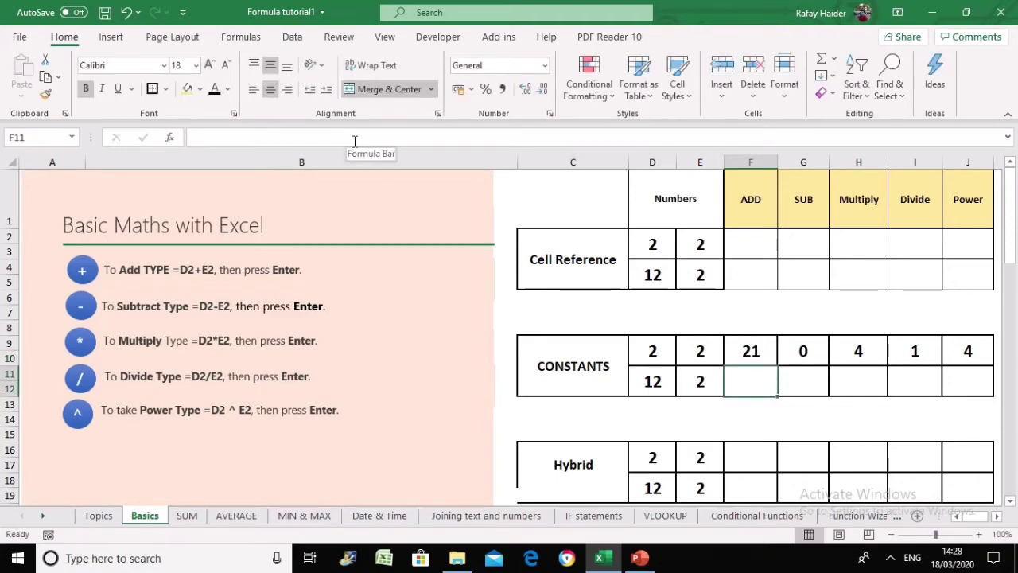
key("Up")
type("=")
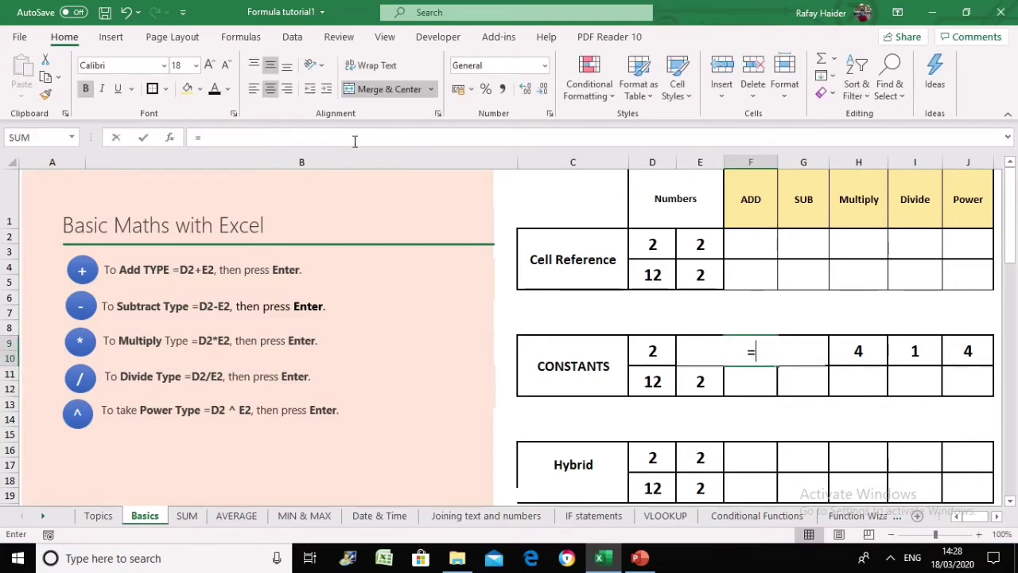
type("2+2")
key("Return")
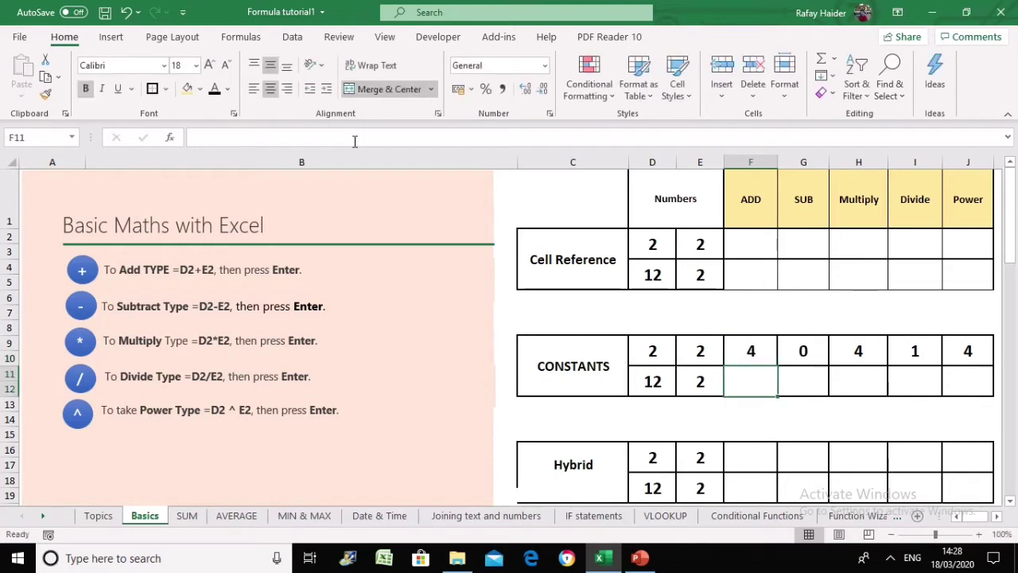
key("Up")
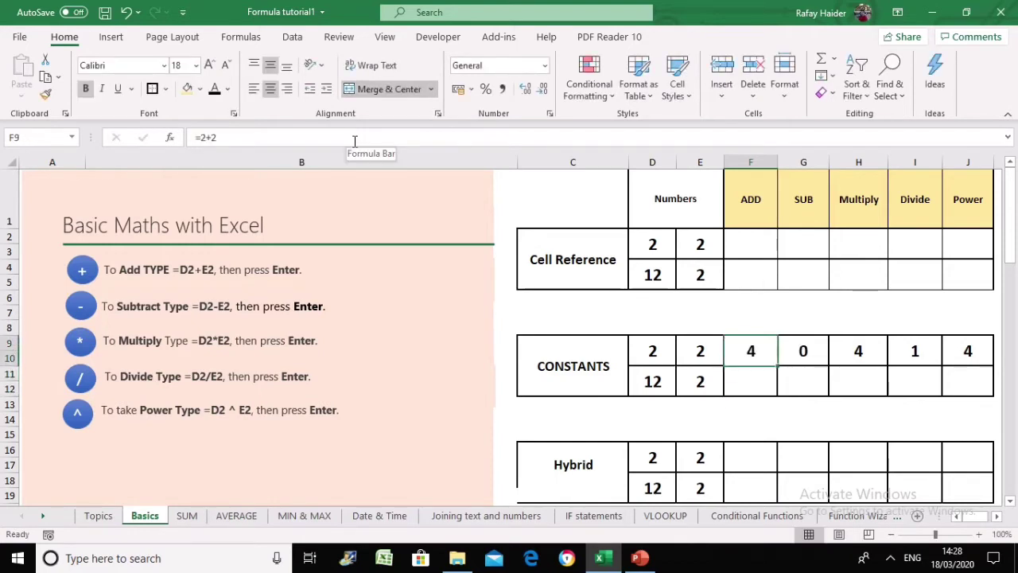
key("Up")
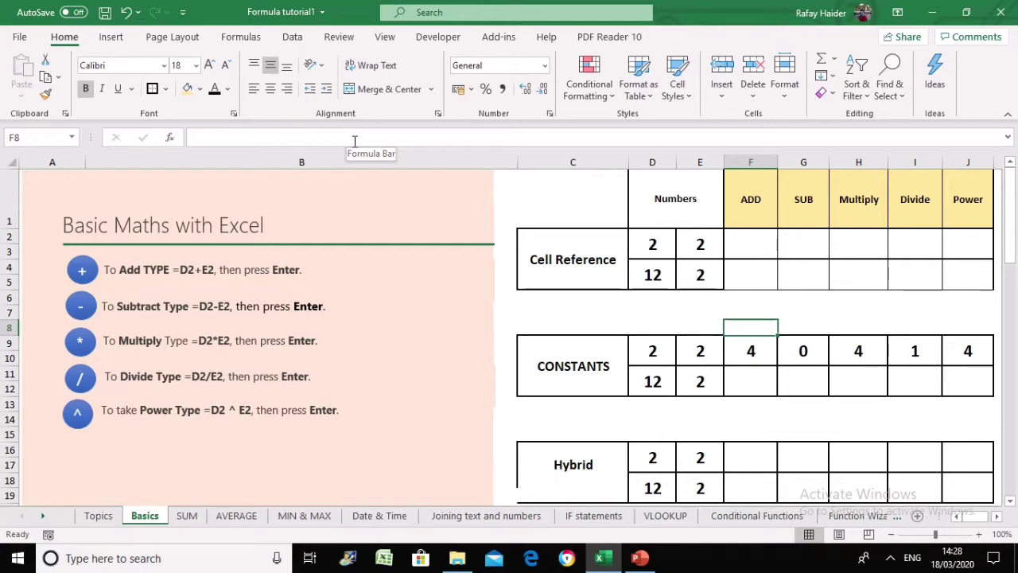
key("Up")
key("Left")
key("Left")
key("Left")
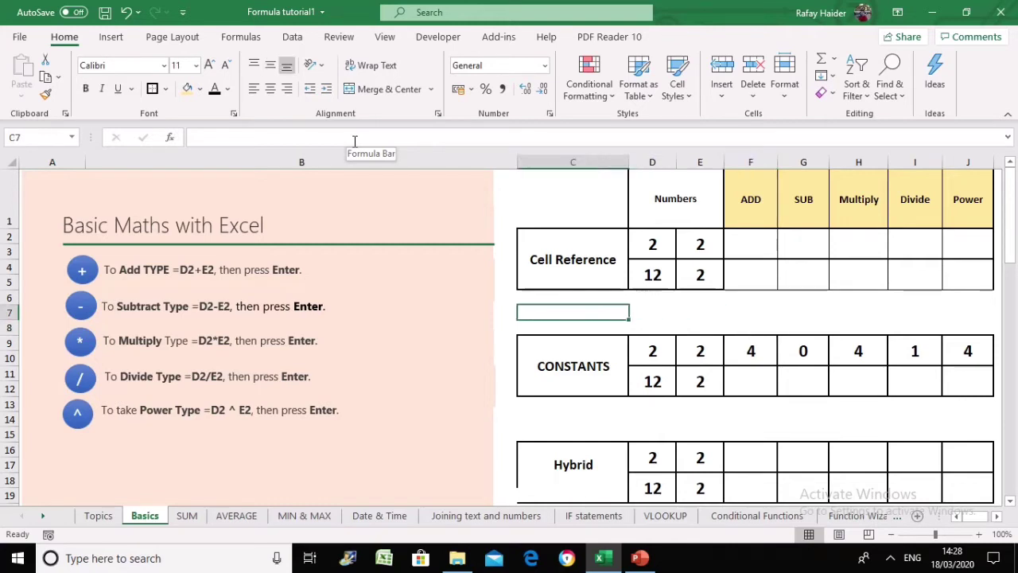
key("Left")
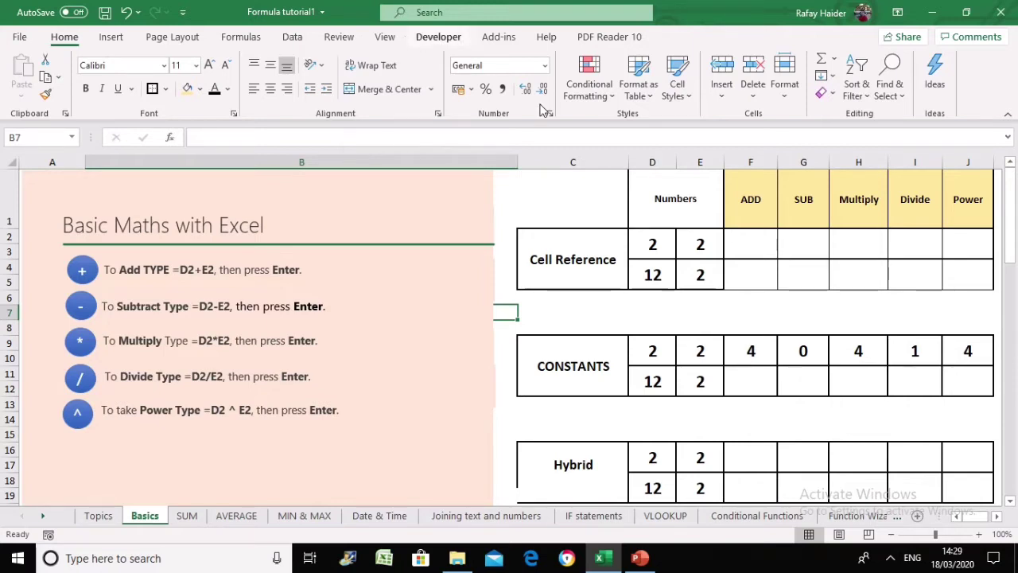
left_click(660, 155)
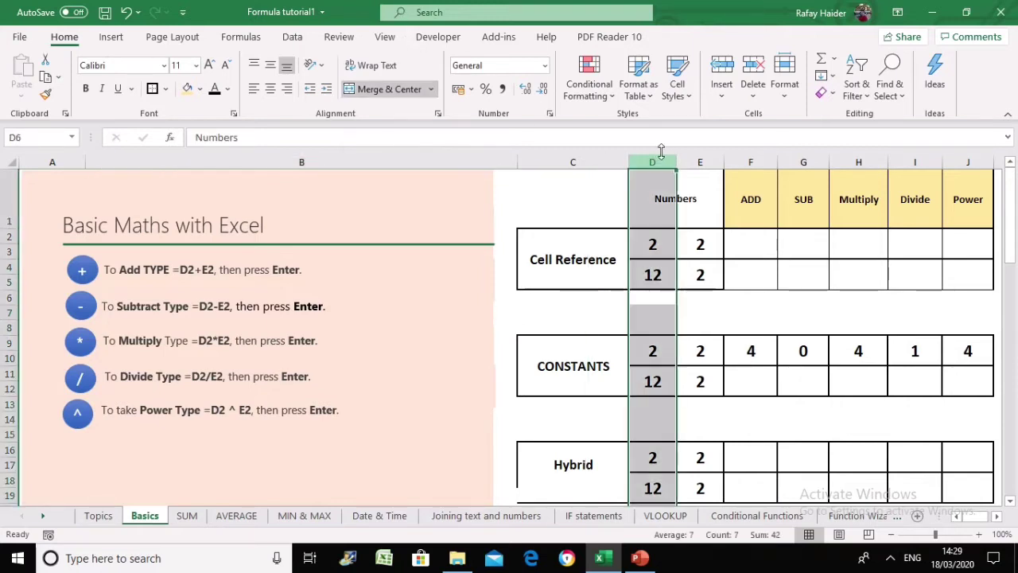
left_click(4, 236)
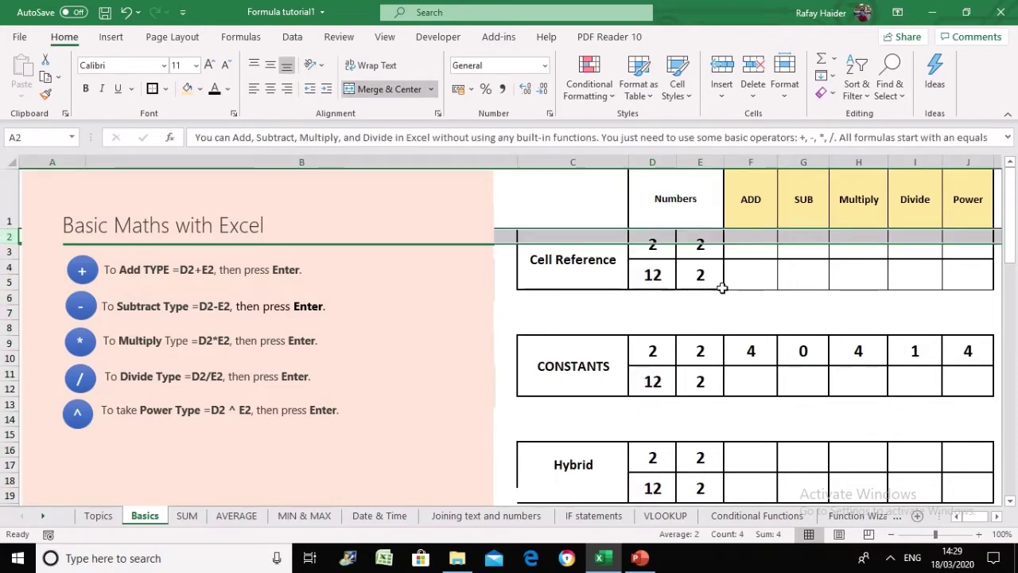
left_click(692, 291)
left_click(652, 229)
left_click(651, 244)
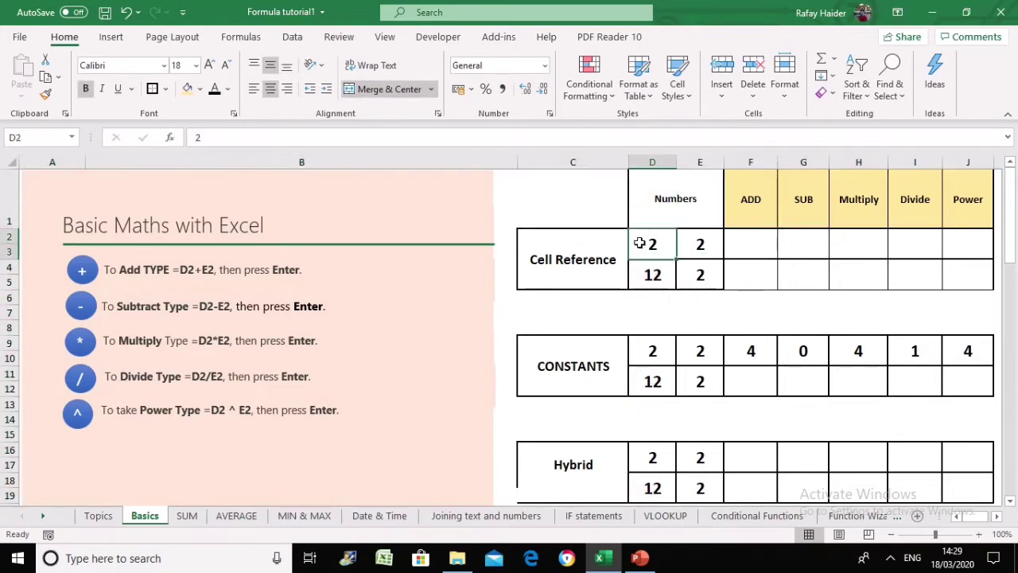
left_click(649, 162)
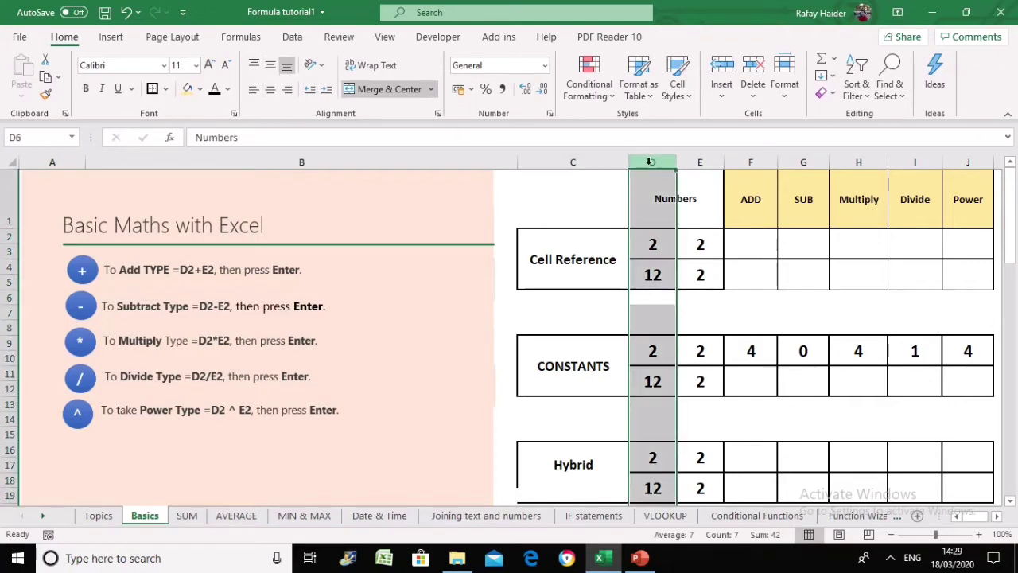
left_click(6, 237)
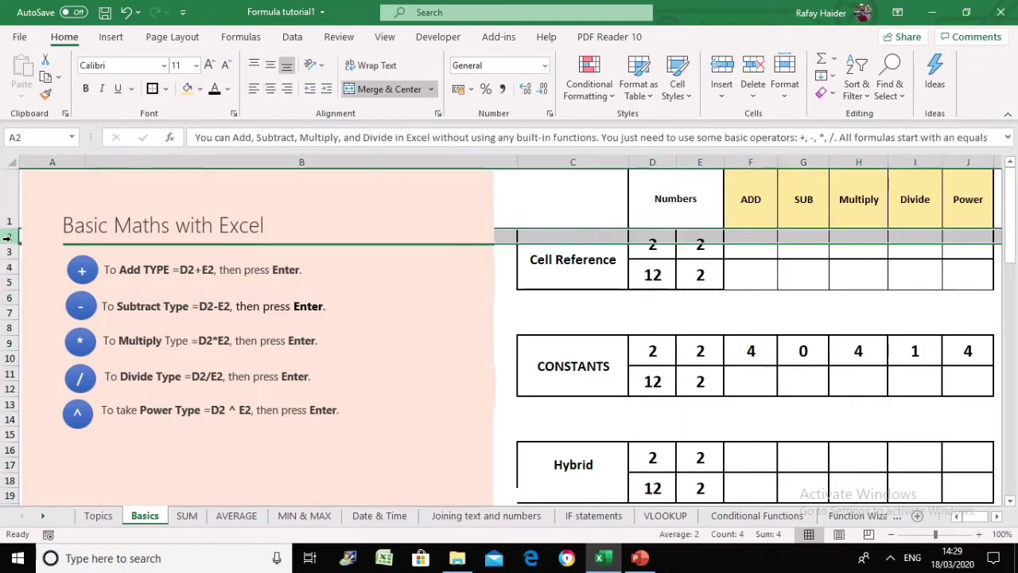
left_click(770, 275)
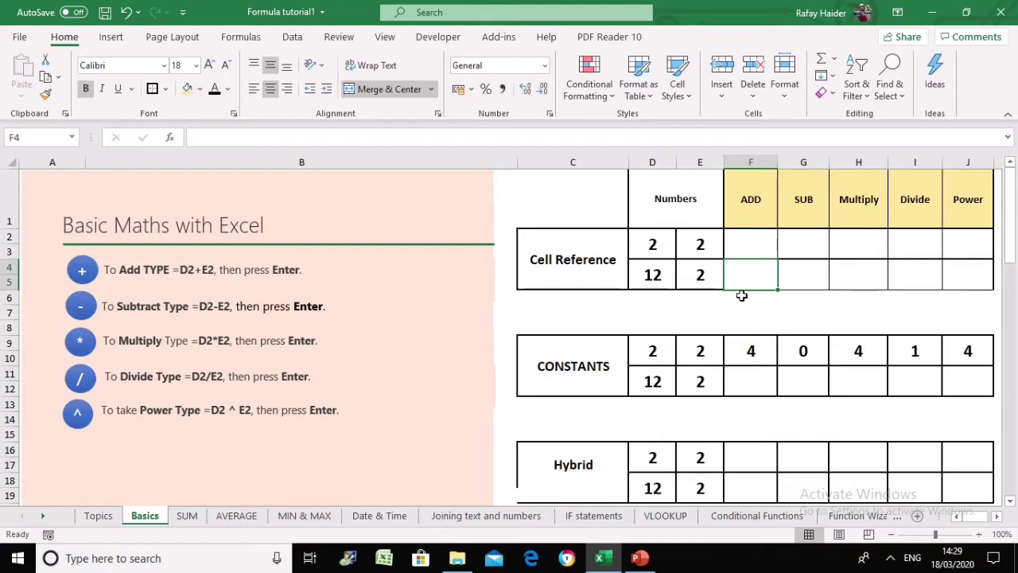
left_click(763, 359)
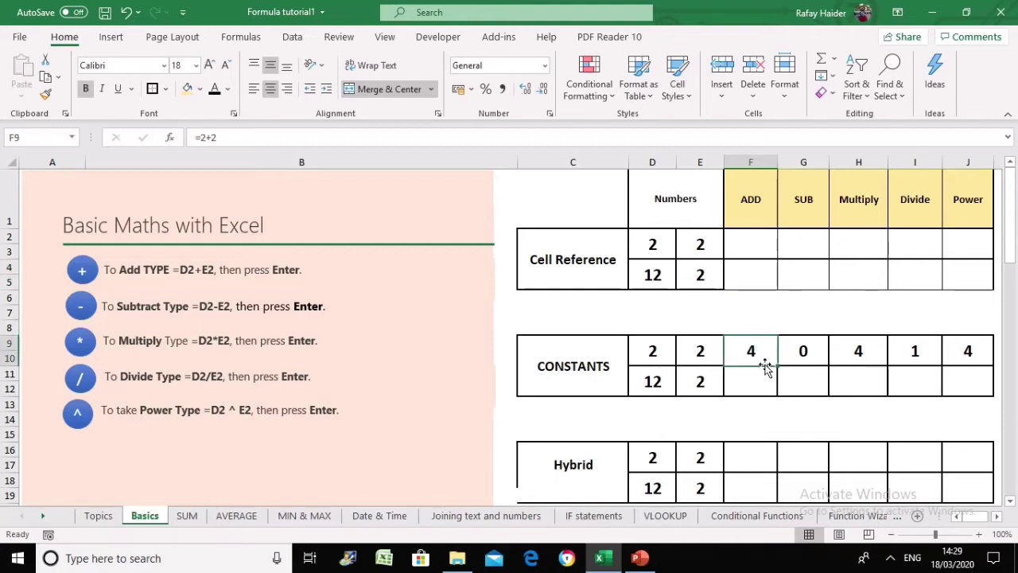
left_click(743, 247)
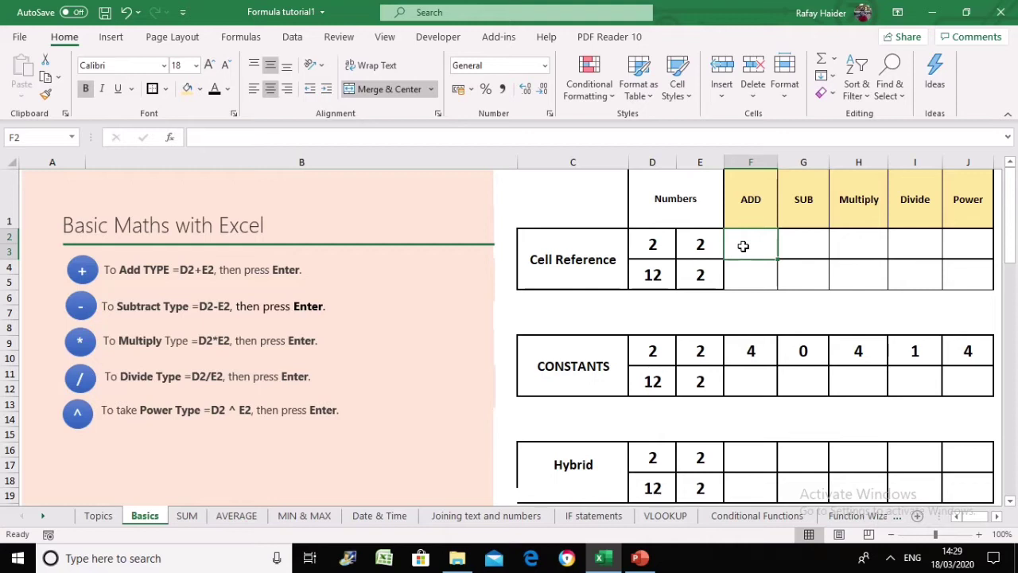
- Build =D2+E2 in F2 by referencing D2 and E2, showing 4
type("=")
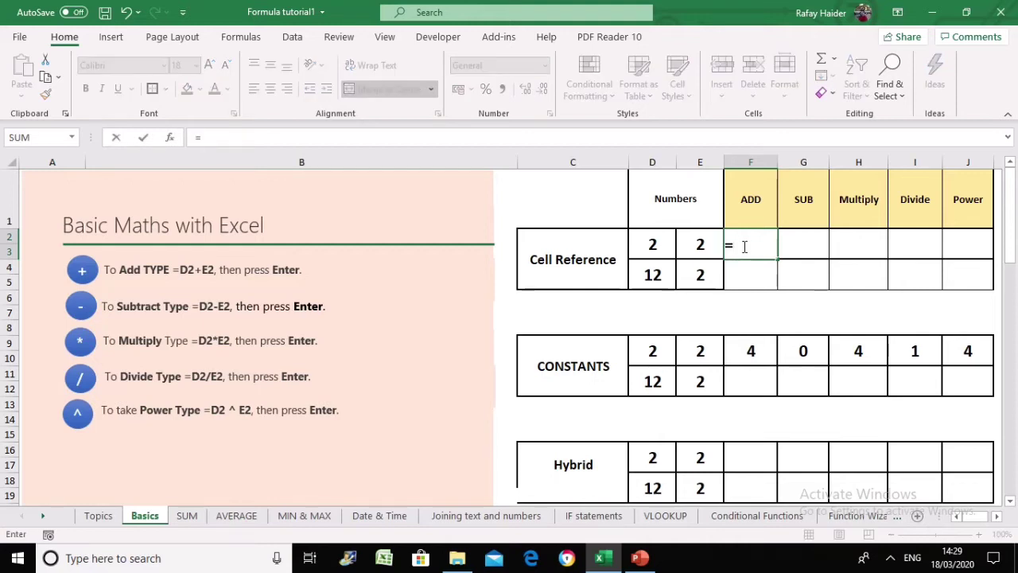
left_click(651, 243)
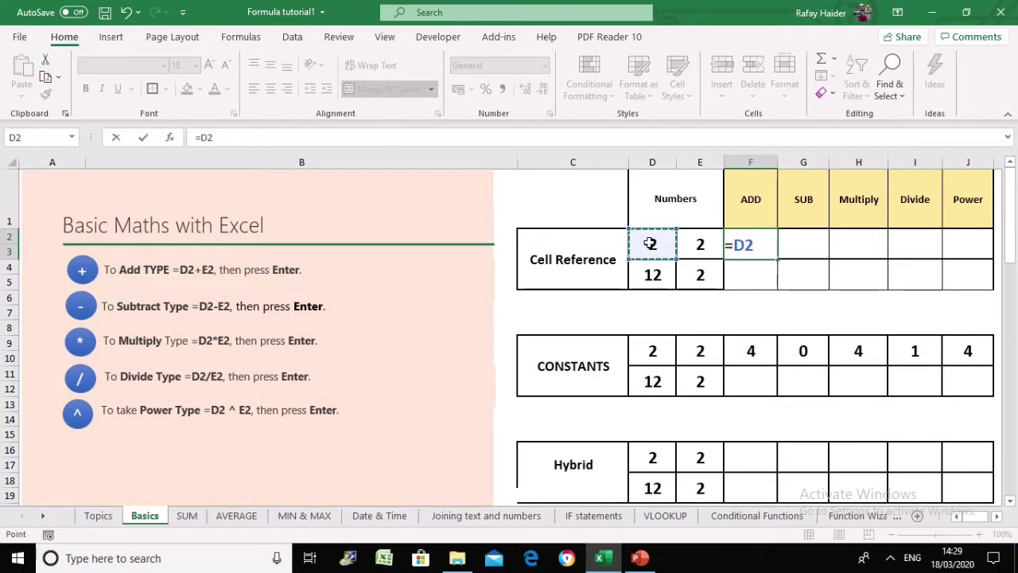
type("+")
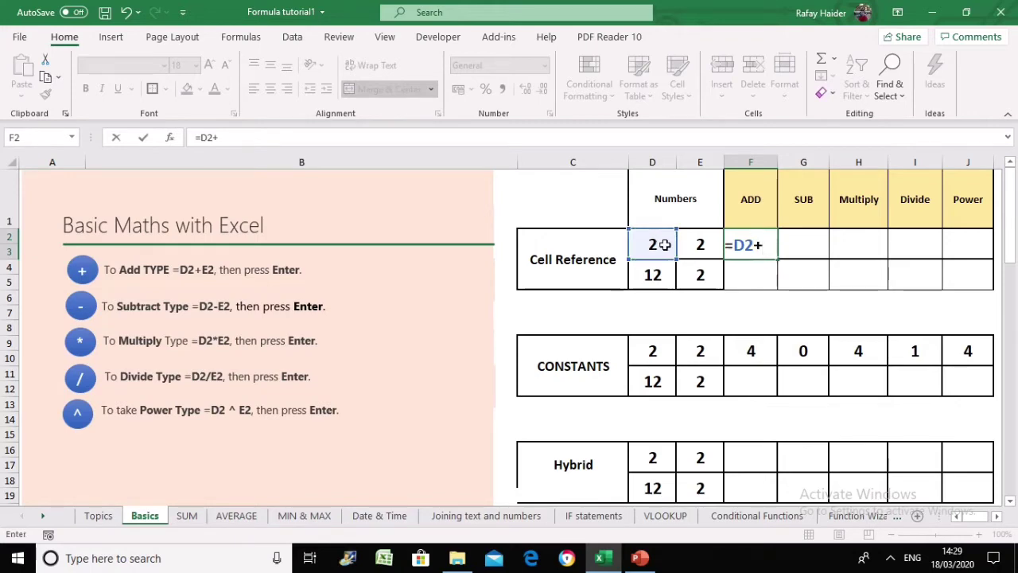
left_click(693, 246)
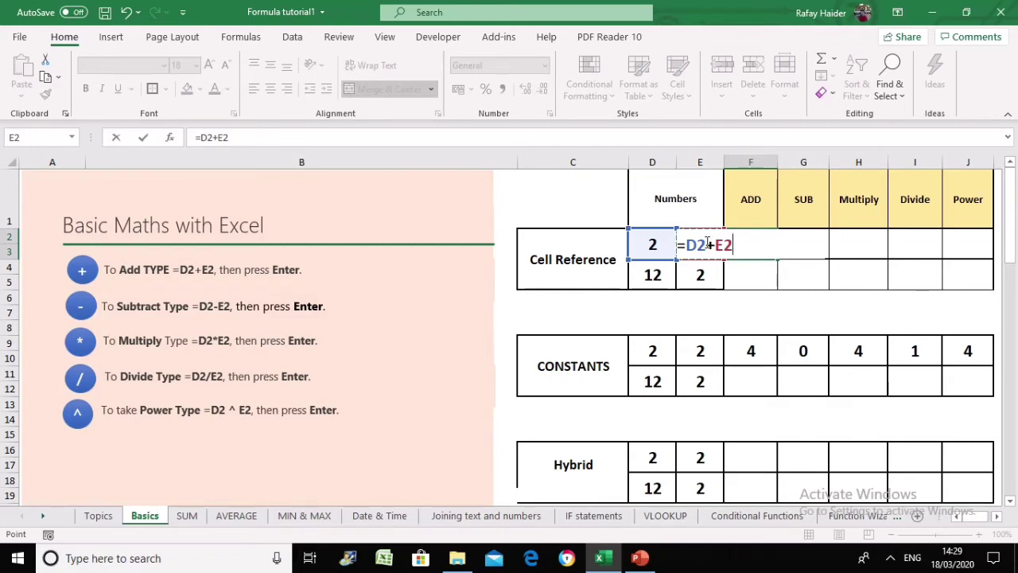
key("Return")
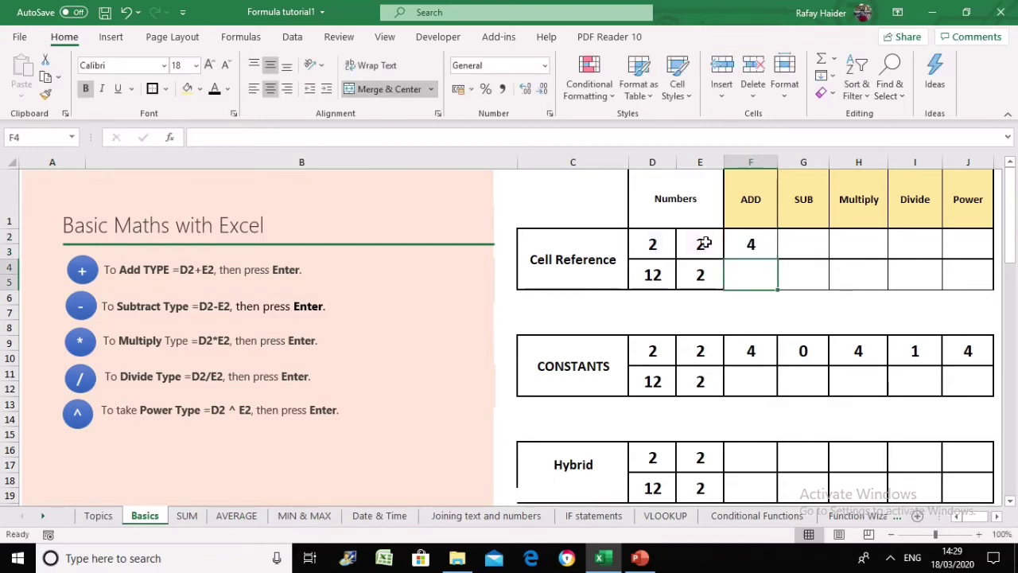
key("Up")
key("Right")
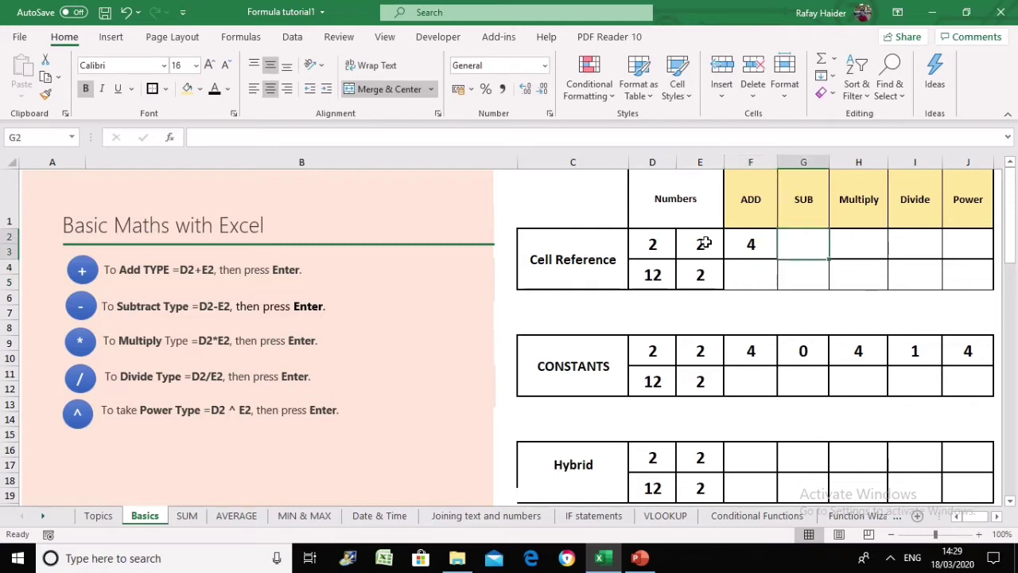
- Enter =D2-E2 in the SUB cell G2, showing 0
type("=")
left_click(654, 242)
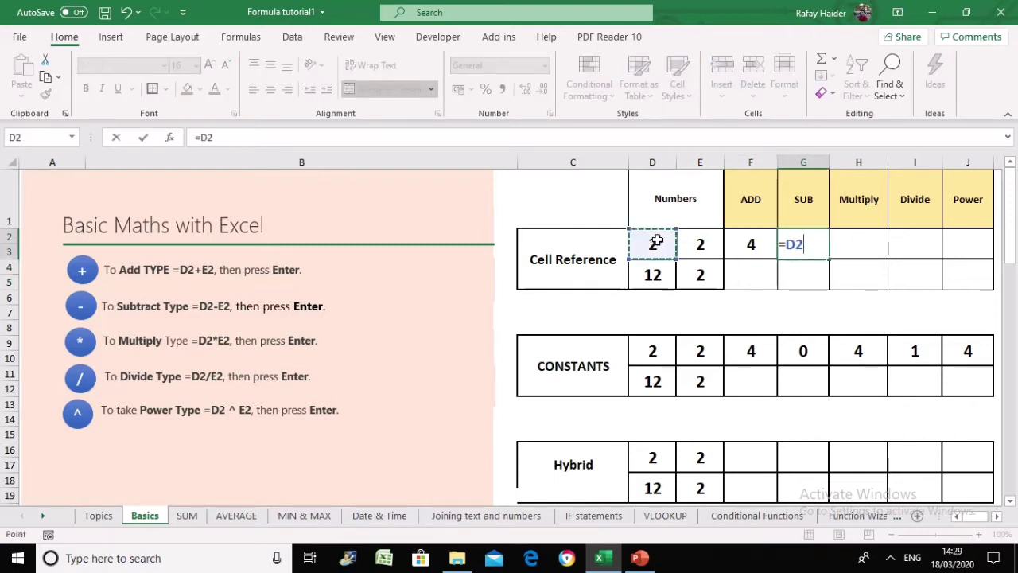
type("-")
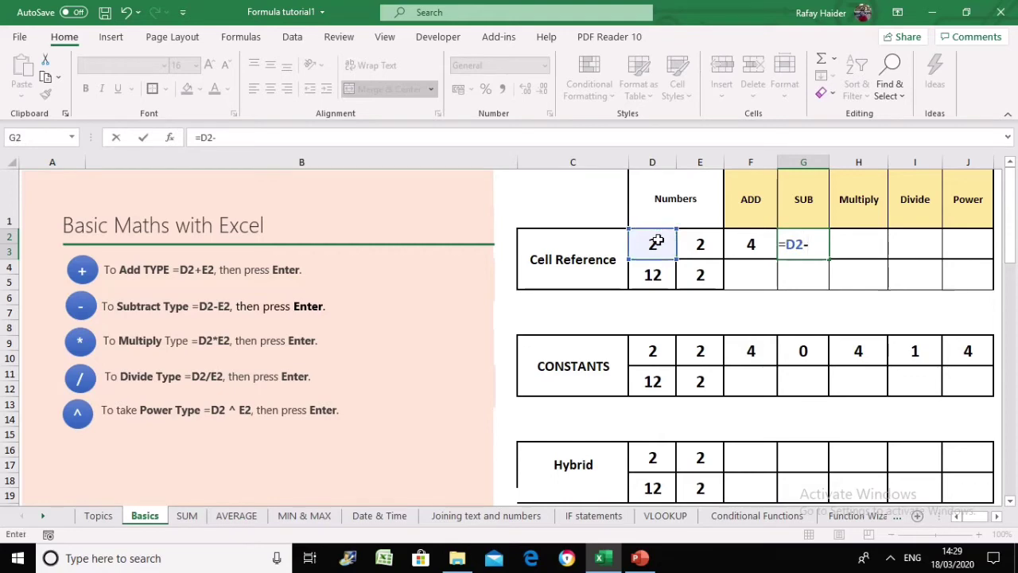
left_click(701, 237)
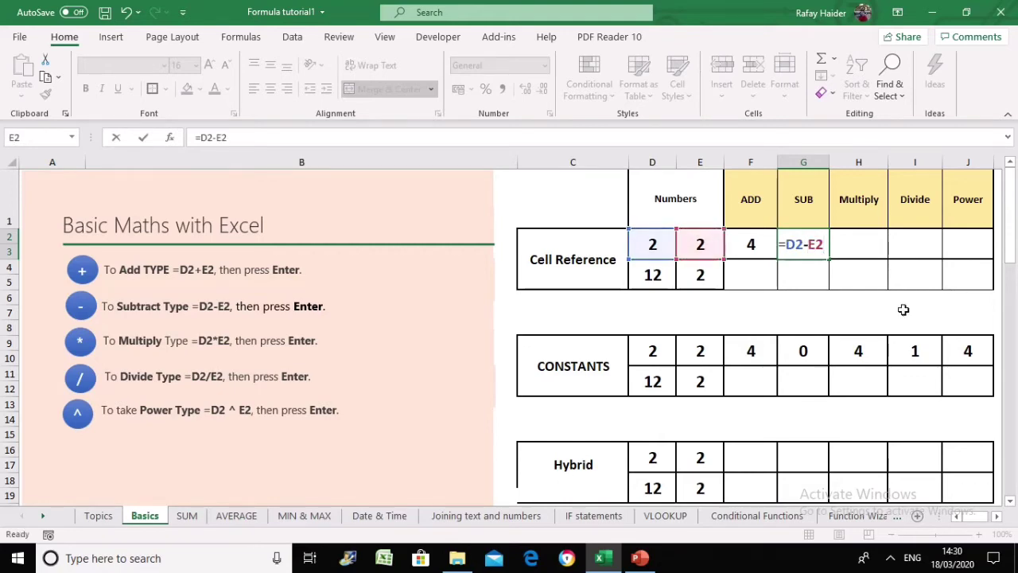
key("Return")
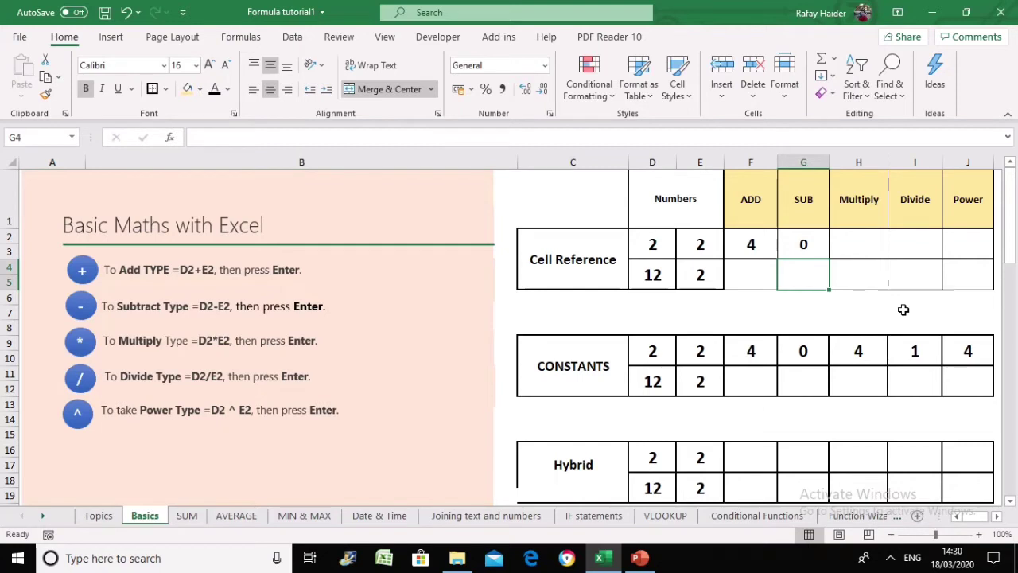
key("Up")
key("Right")
- Enter =D2*E2 in the Multiply cell H2, showing 4
type("=")
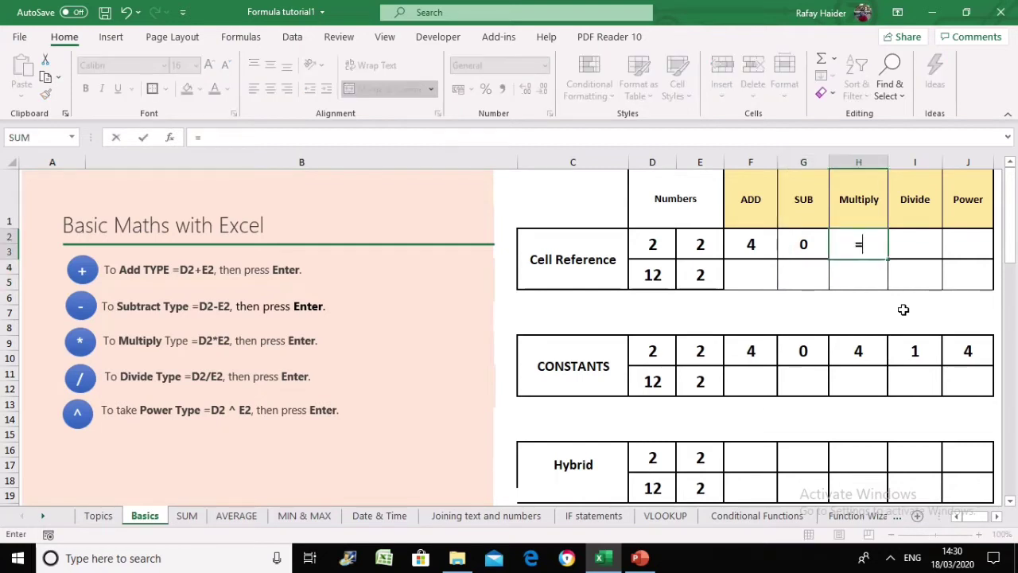
key("Left")
key("Left")
key("Left")
key("Left")
type("*")
key("Left")
key("Left")
key("Left")
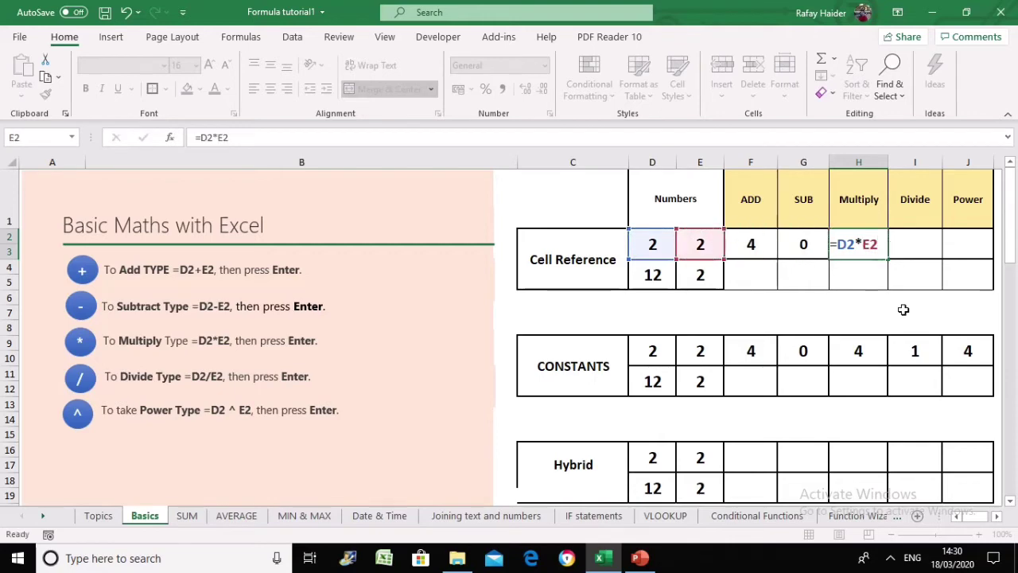
key("Return")
key("Right")
key("Right")
key("Right")
key("Right")
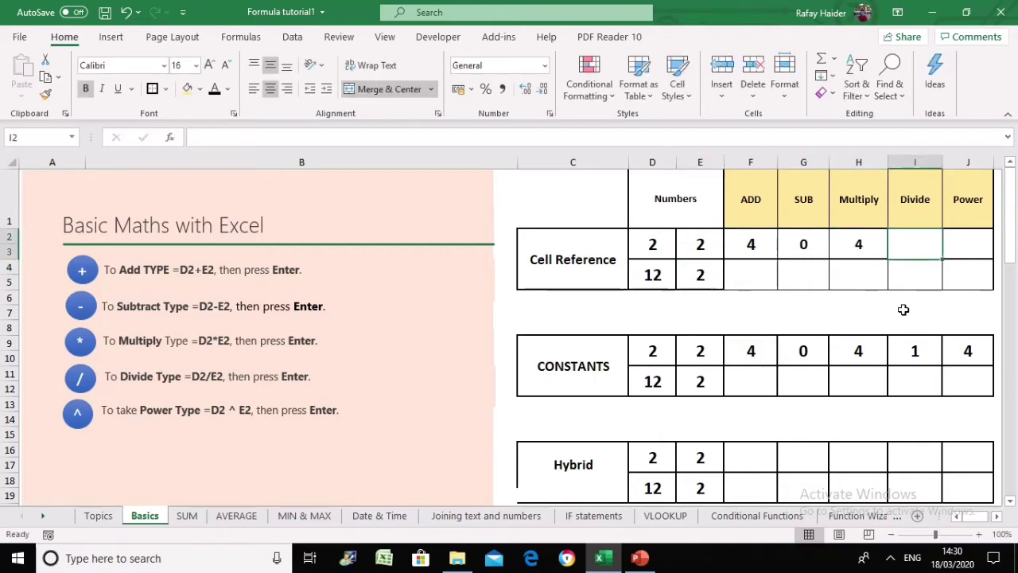
- Enter =D2/E2 in the Divide cell I2, showing 1
type("=")
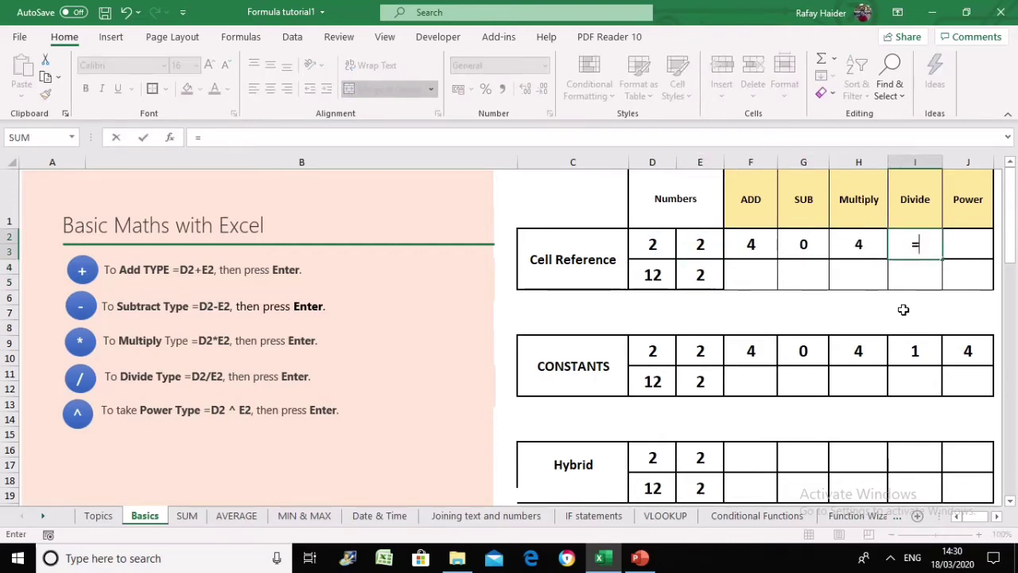
left_click(643, 242)
type("/")
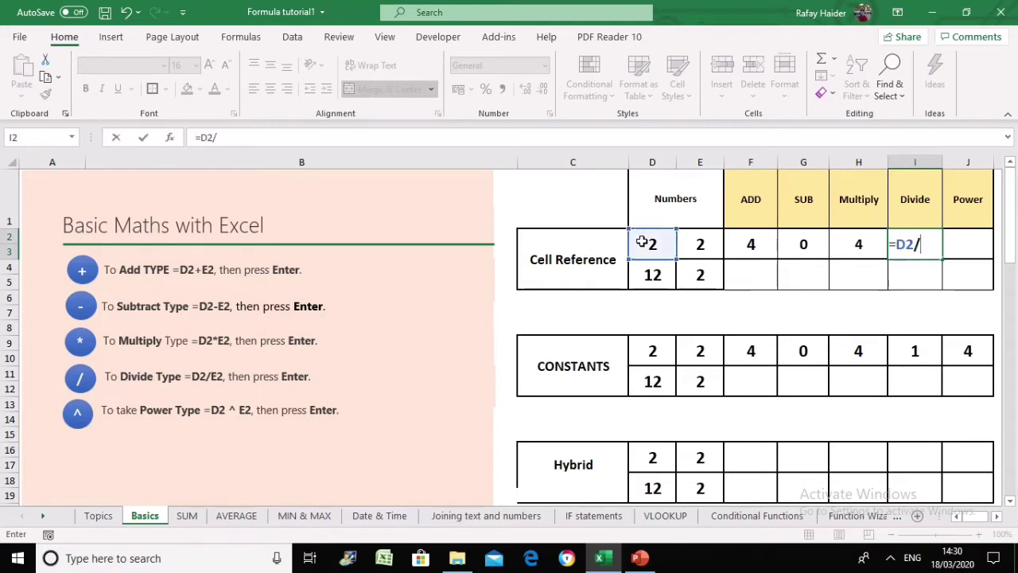
left_click(696, 249)
key("Return")
key("Up")
key("Right")
- Build =D2^E2 in the Power cell J2, using D2 as base and E2 as exponent
type("=")
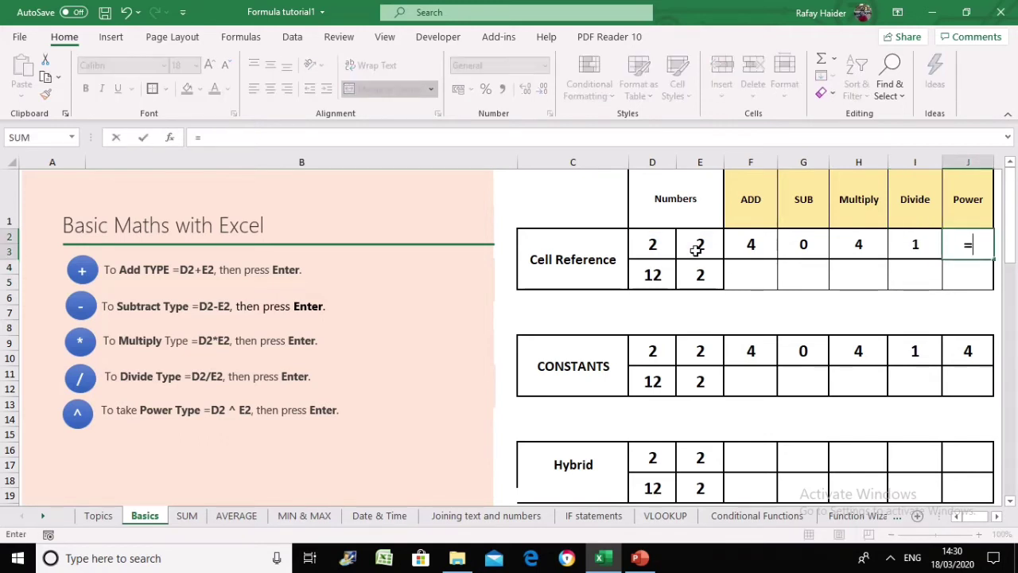
left_click(644, 263)
left_click(648, 249)
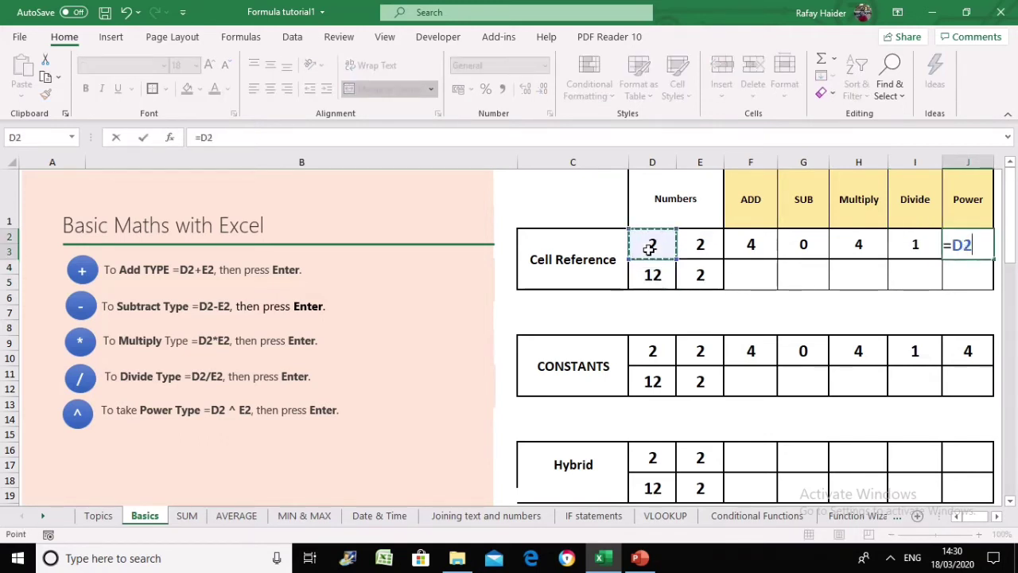
type("^")
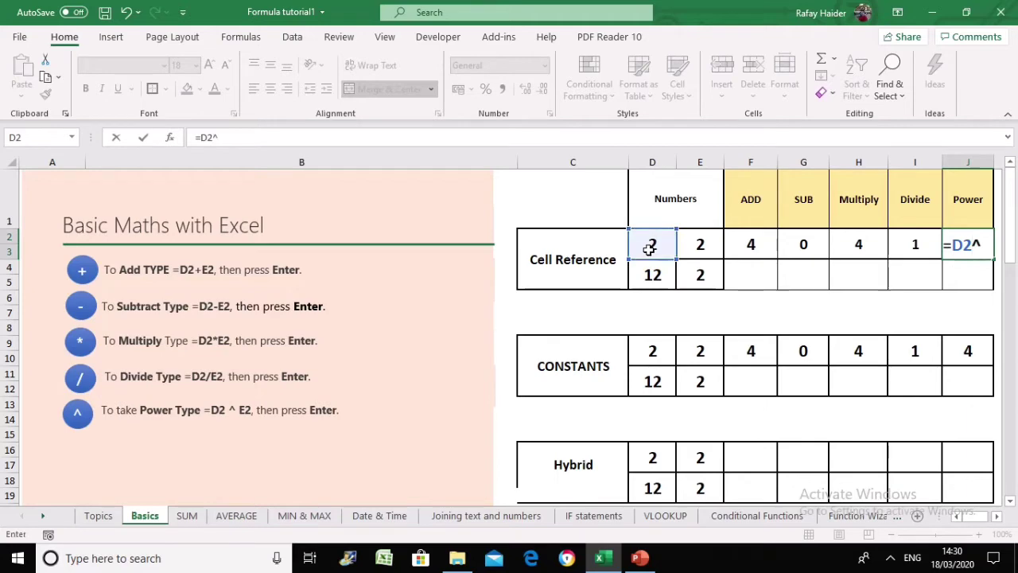
left_click(694, 249)
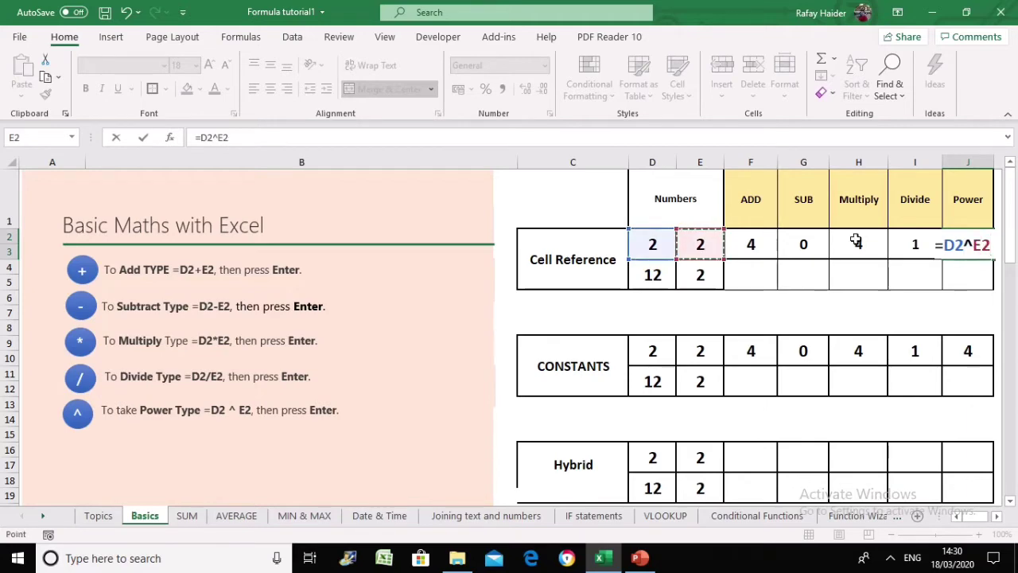
key("Return")
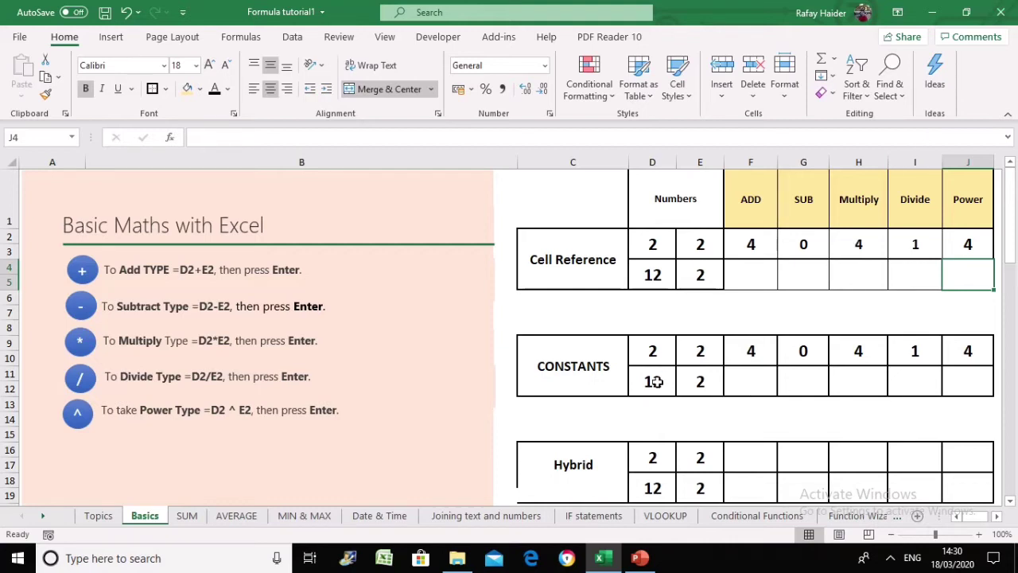
left_click_drag(653, 382, 699, 384)
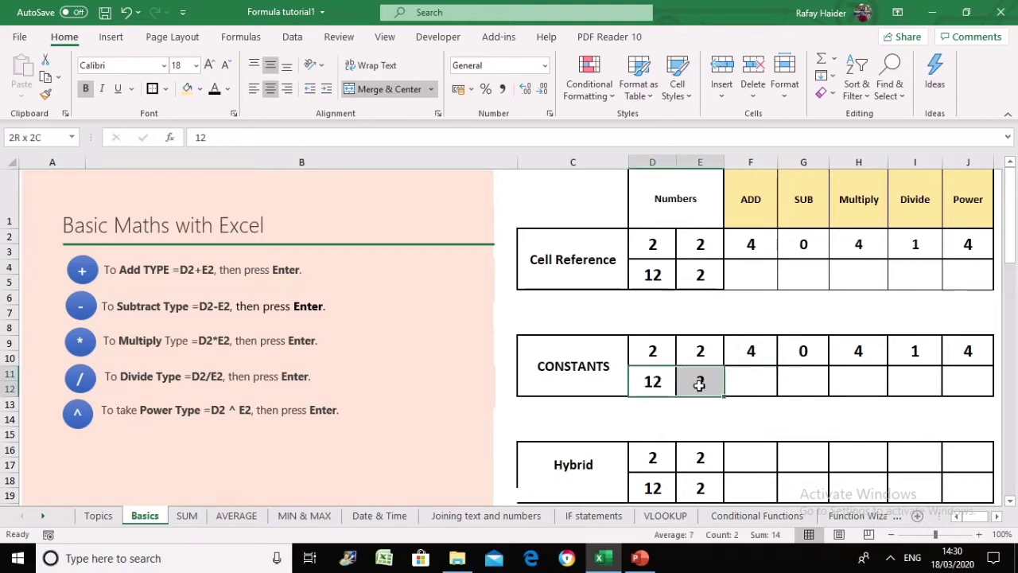
left_click(751, 352)
left_click_drag(751, 351, 958, 352)
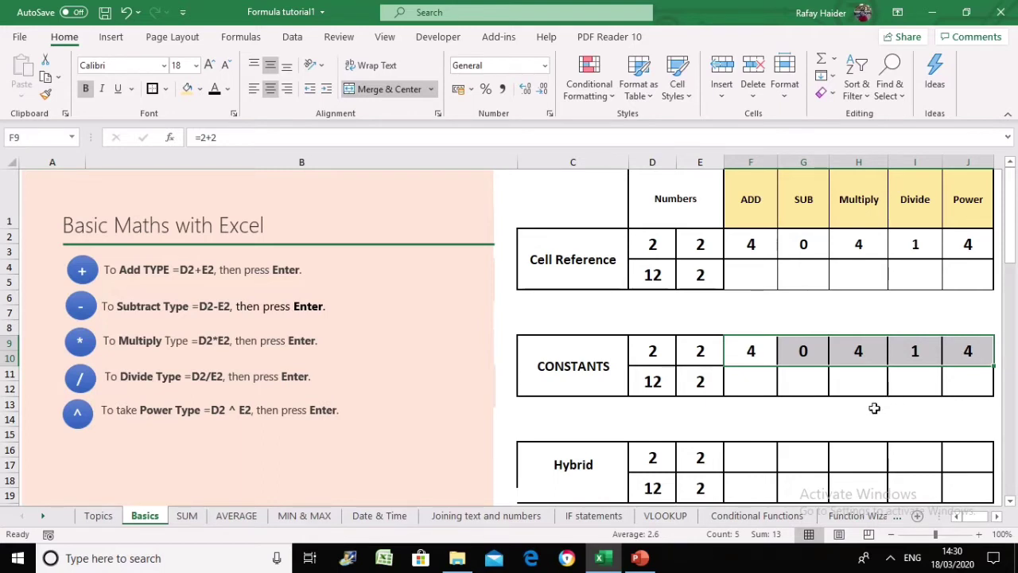
left_click(750, 391)
left_click(664, 386)
left_click(705, 382)
left_click(746, 379)
left_click(748, 357)
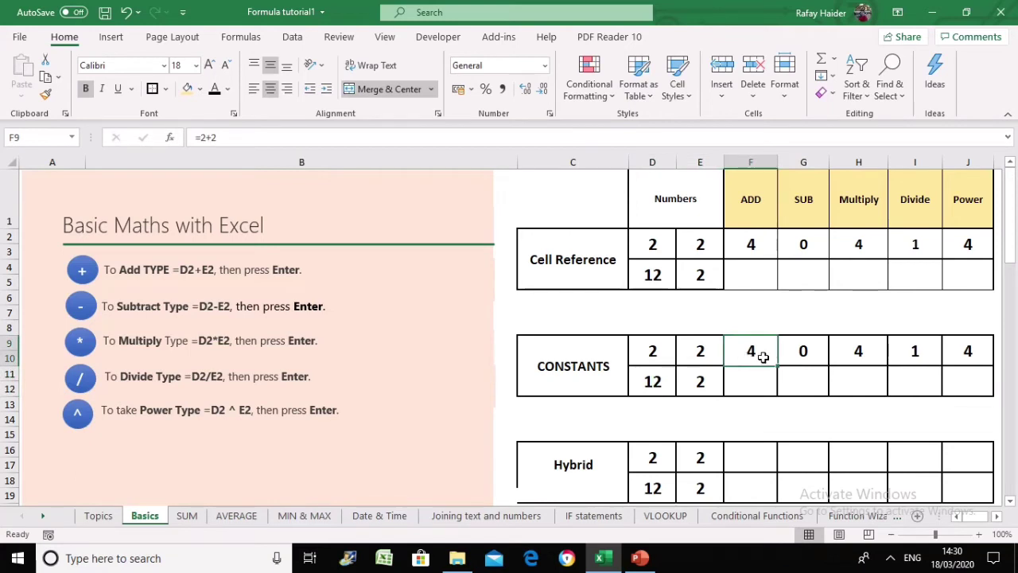
- Copy the =2+2 formula from F9 into F11, then type =12+2 there
key("ctrl+c")
left_click(744, 383)
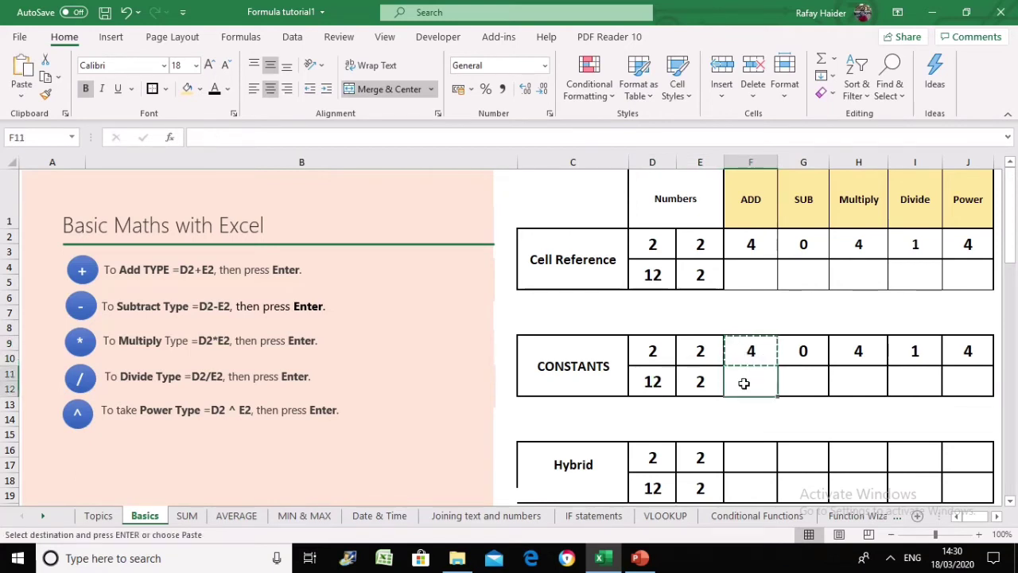
key("Return")
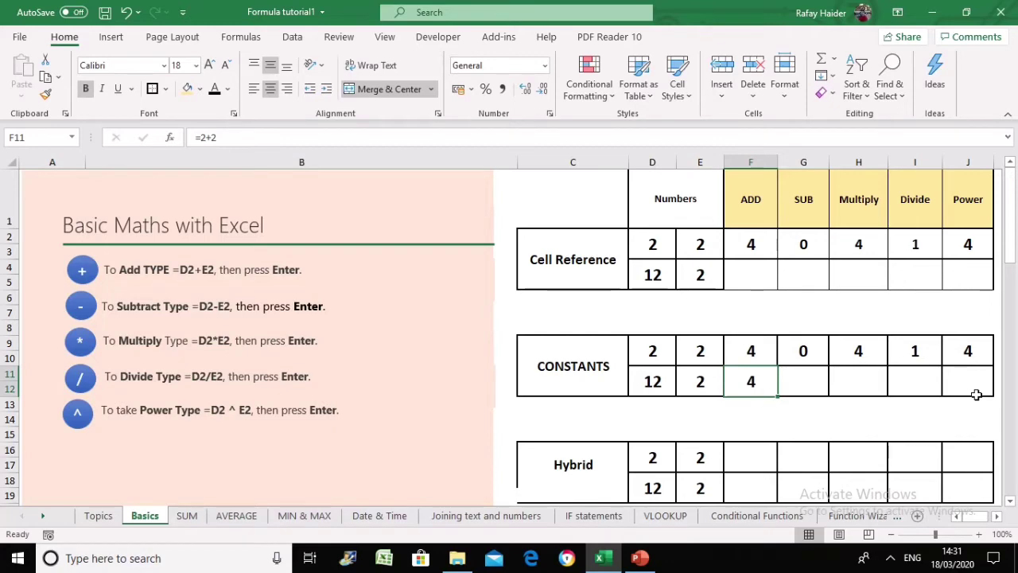
type("=12")
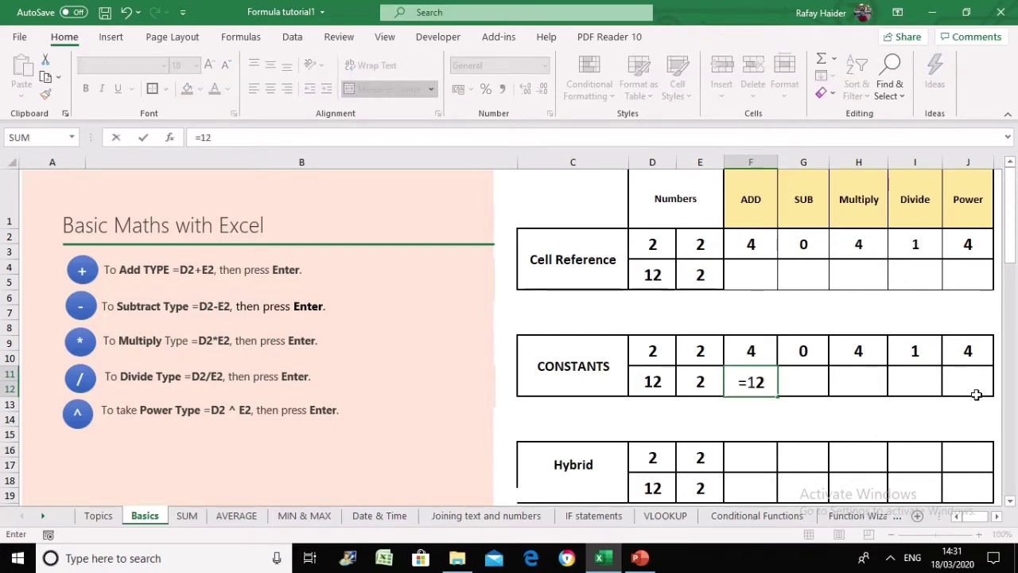